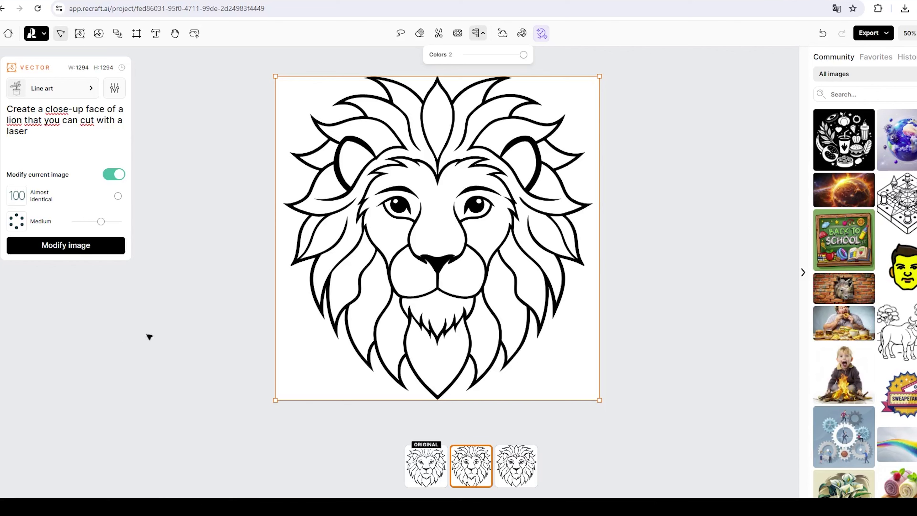
Compare the three generated lion variations and select the third one
{"action": "left_click", "coordinate": [515, 479]}
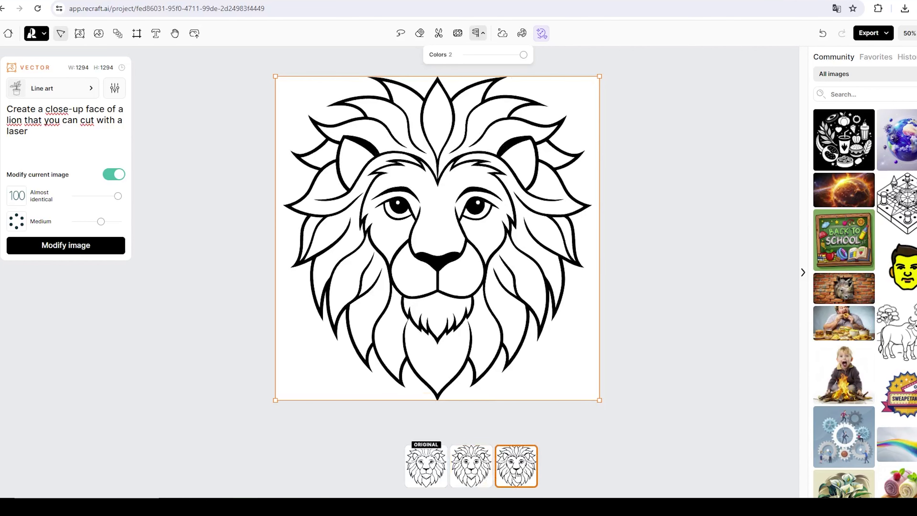
{"action": "left_click", "coordinate": [490, 475]}
{"action": "left_click", "coordinate": [512, 472]}
{"action": "left_click", "coordinate": [456, 475]}
{"action": "left_click", "coordinate": [436, 474]}
{"action": "left_click", "coordinate": [466, 474]}
{"action": "left_click", "coordinate": [511, 470]}
{"action": "left_click", "coordinate": [466, 472]}
{"action": "left_click", "coordinate": [435, 471]}
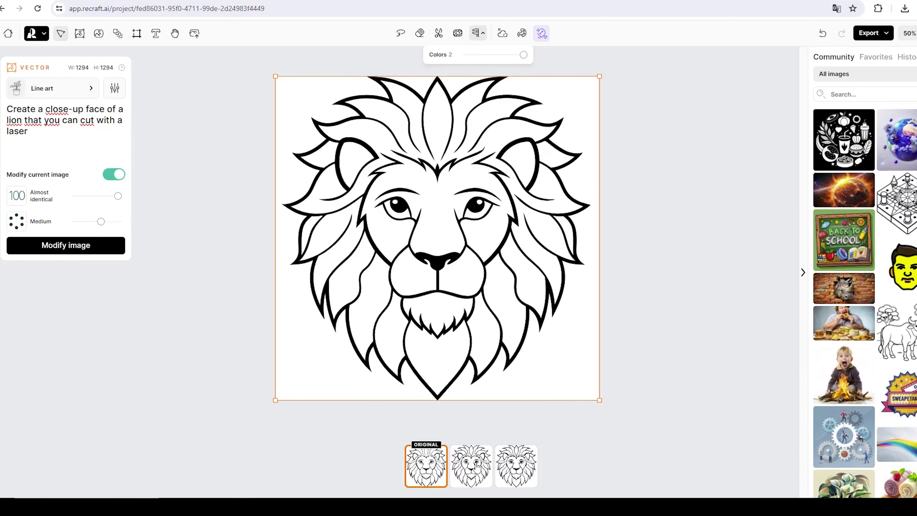
{"action": "left_click", "coordinate": [504, 470]}
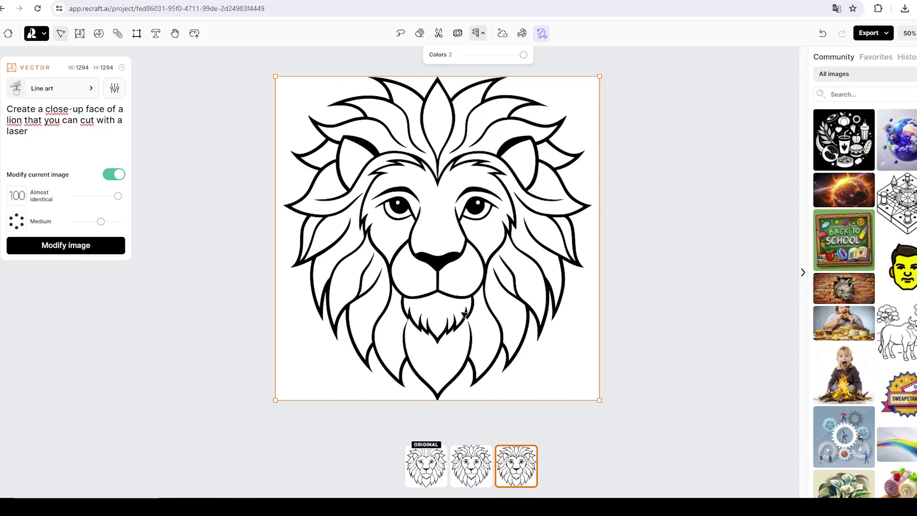
Export the selected lion image as an SVG file
{"action": "left_click", "coordinate": [868, 36]}
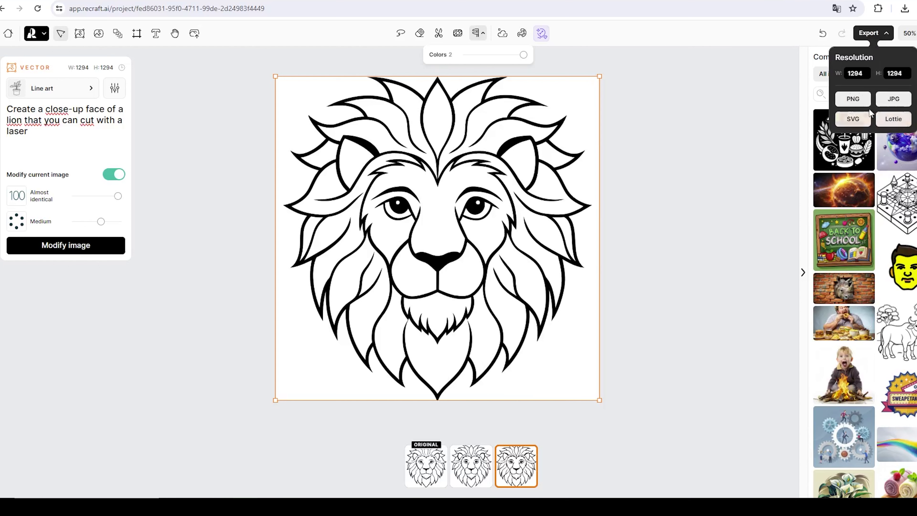
{"action": "left_click", "coordinate": [910, 100]}
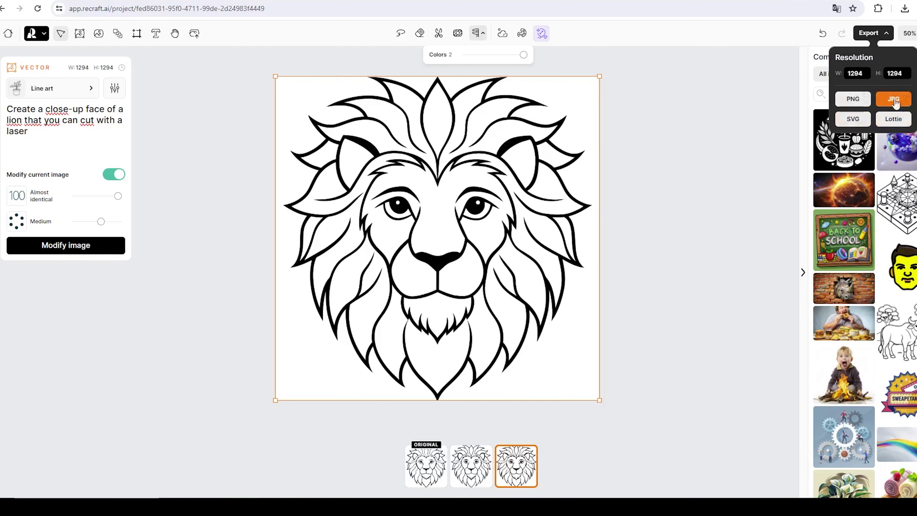
{"action": "left_click", "coordinate": [850, 122]}
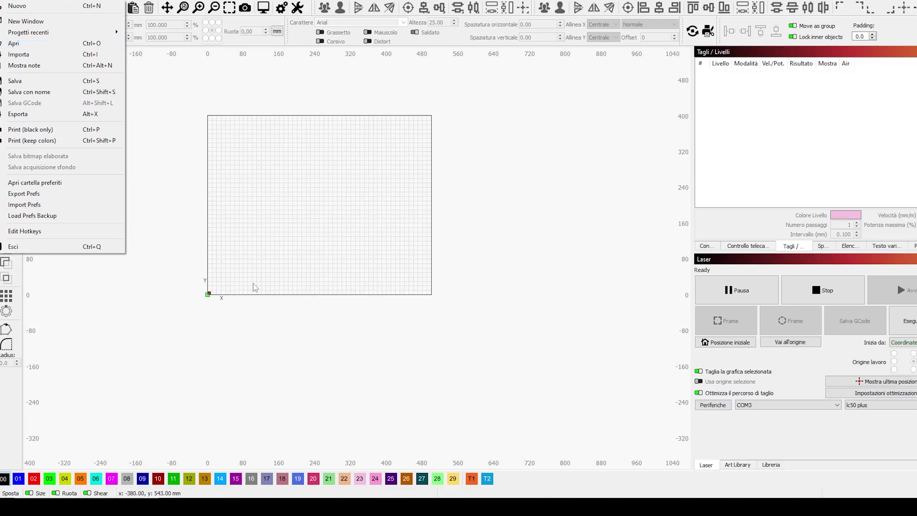
Switch to LightBurn, import the close-up lion face SVG and place it inside the work area
{"action": "left_click", "coordinate": [255, 287]}
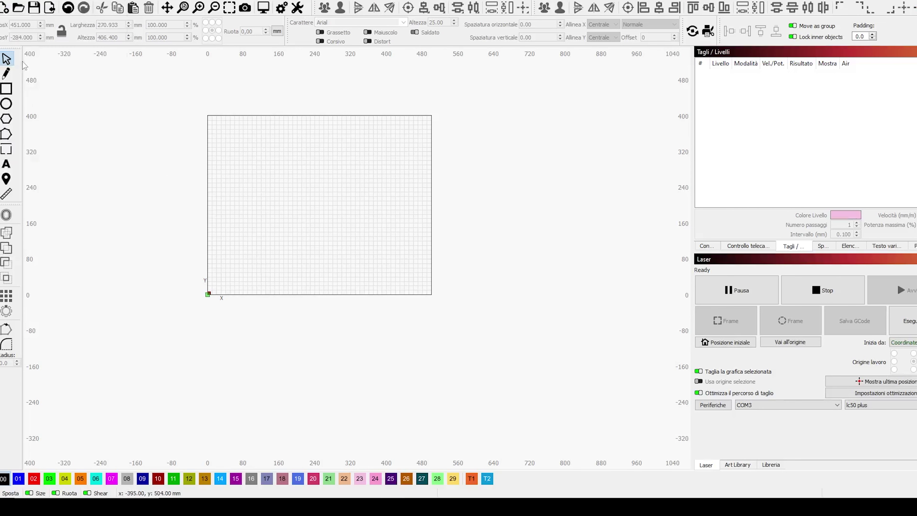
{"action": "key", "text": "alt+f"}
{"action": "left_click", "coordinate": [22, 53]}
{"action": "left_click", "coordinate": [170, 59]}
{"action": "double_click", "coordinate": [171, 60]}
{"action": "scroll", "coordinate": [372, 259], "scroll_direction": "up", "scroll_amount": 3}
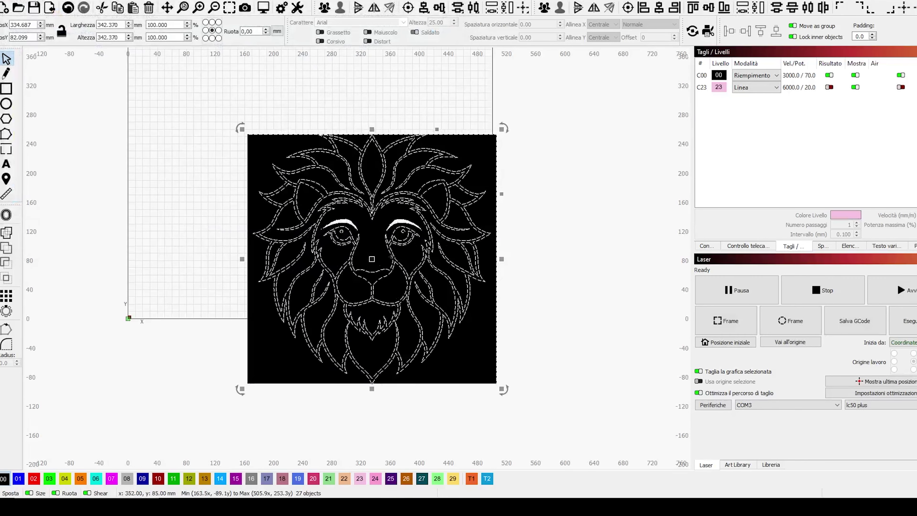
{"action": "scroll", "coordinate": [329, 196], "scroll_direction": "up", "scroll_amount": 4}
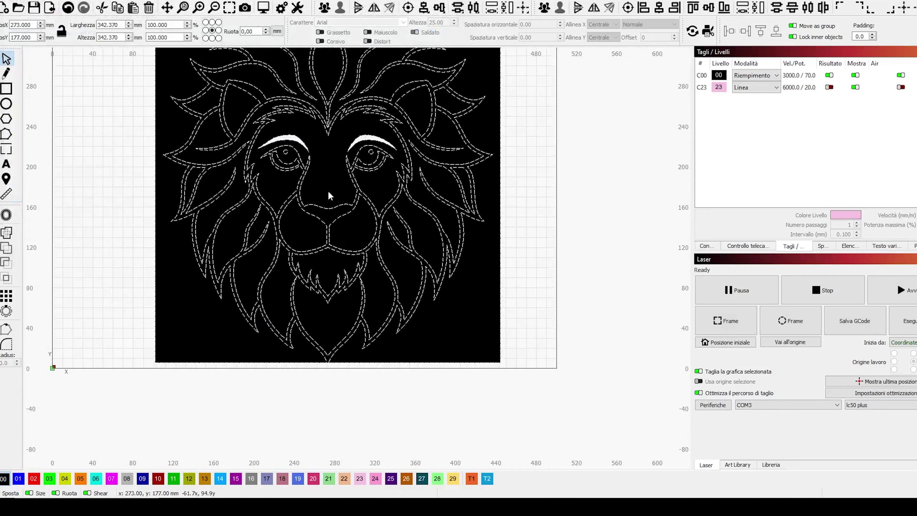
Delete the outer contour object that surrounds the lion's mane
{"action": "left_click", "coordinate": [108, 181]}
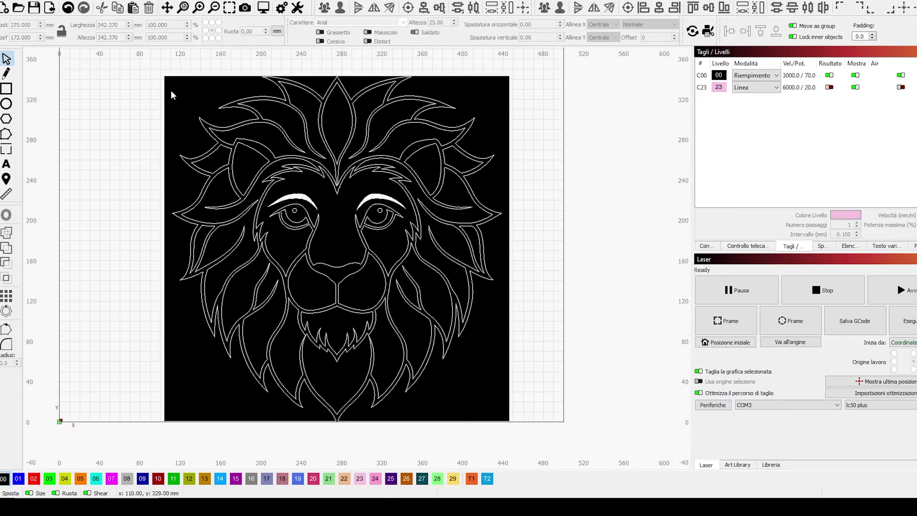
{"action": "left_click", "coordinate": [163, 91]}
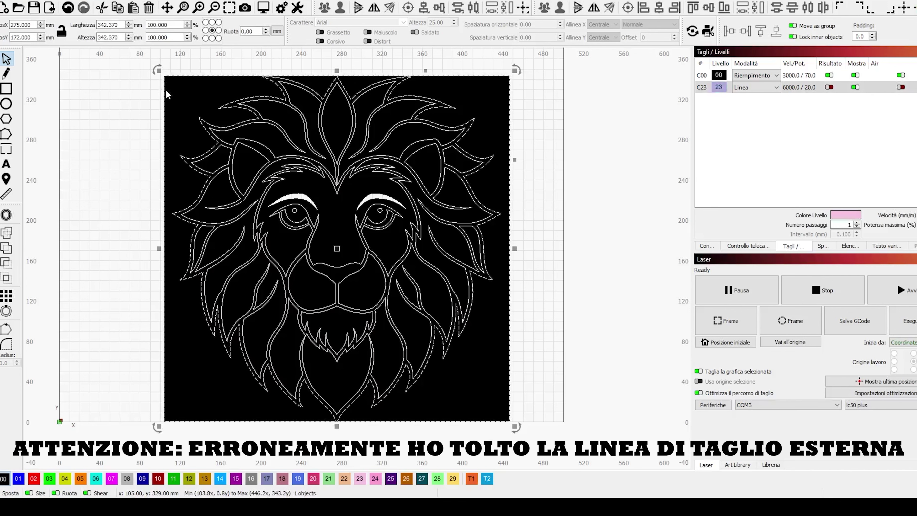
{"action": "key", "text": "Delete"}
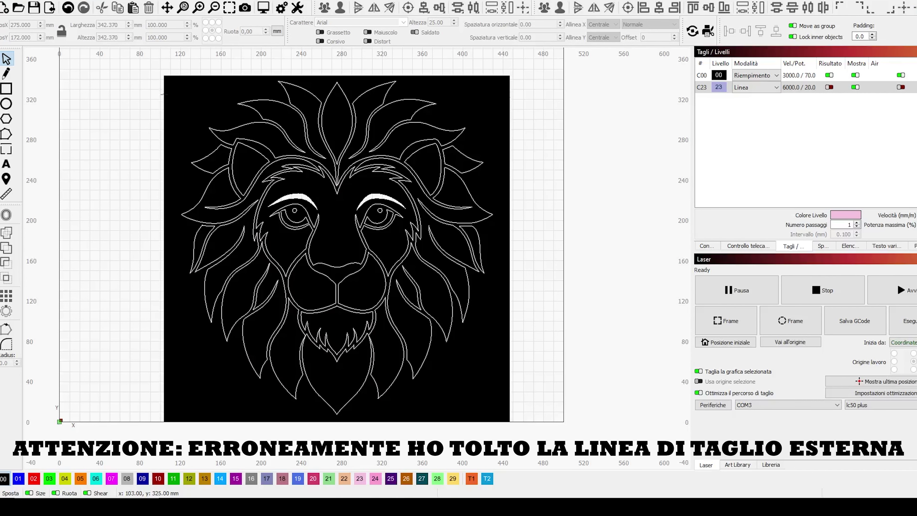
Set layer 00 to Linea mode and assign all of the lion artwork to layer 00
{"action": "left_click", "coordinate": [752, 76]}
{"action": "left_click", "coordinate": [741, 84]}
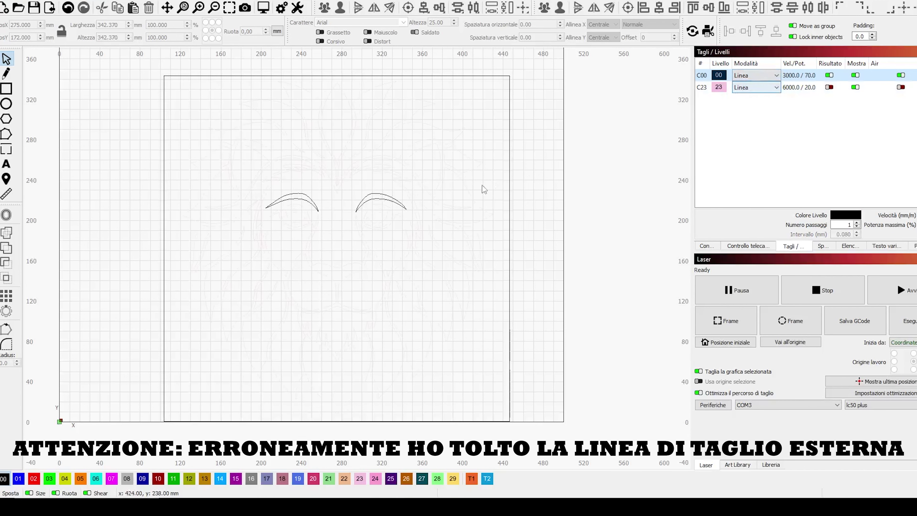
{"action": "left_click_drag", "start_coordinate": [573, 448], "coordinate": [498, 415]}
{"action": "left_click_drag", "start_coordinate": [244, 251], "coordinate": [127, 119]}
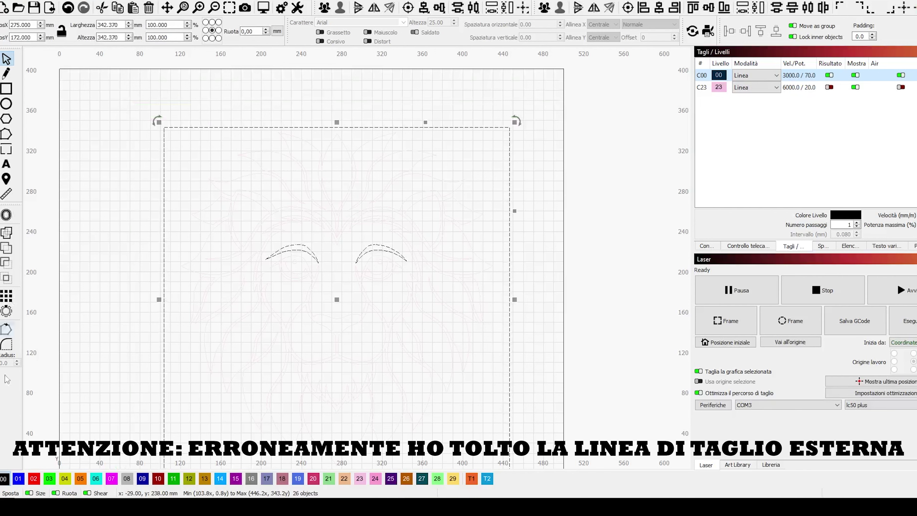
{"action": "left_click", "coordinate": [4, 479]}
{"action": "scroll", "coordinate": [74, 307], "scroll_direction": "down", "scroll_amount": 2}
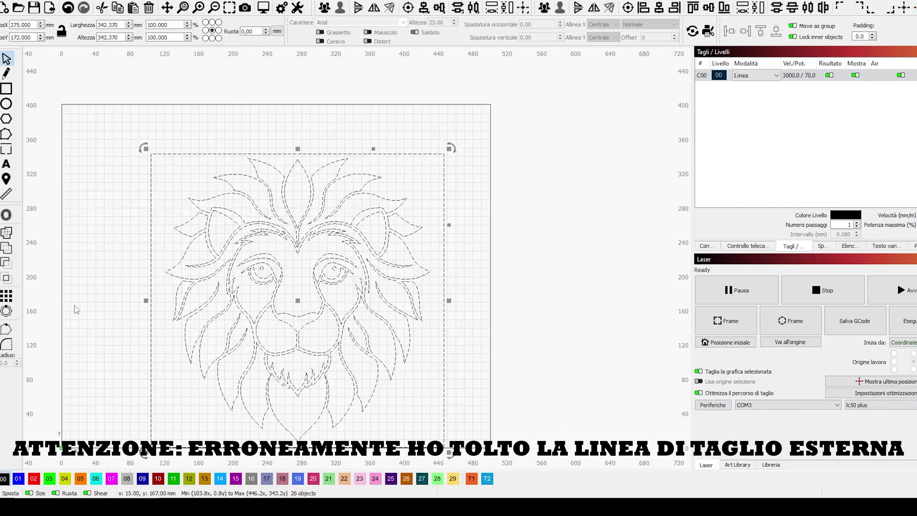
Delete the square frame around the lion drawing
{"action": "left_click", "coordinate": [149, 275]}
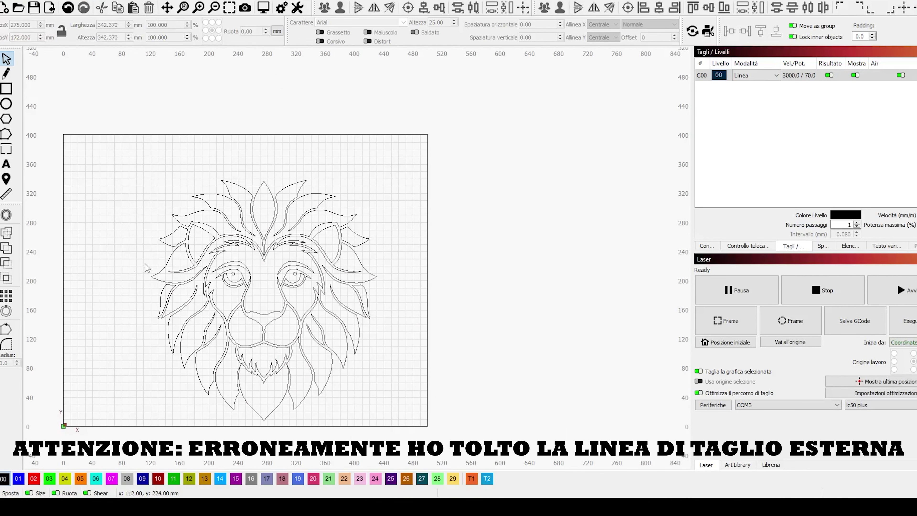
{"action": "scroll", "coordinate": [273, 325], "scroll_direction": "up", "scroll_amount": 2}
{"action": "scroll", "coordinate": [273, 328], "scroll_direction": "down", "scroll_amount": 2}
{"action": "scroll", "coordinate": [273, 329], "scroll_direction": "left", "scroll_amount": 2}
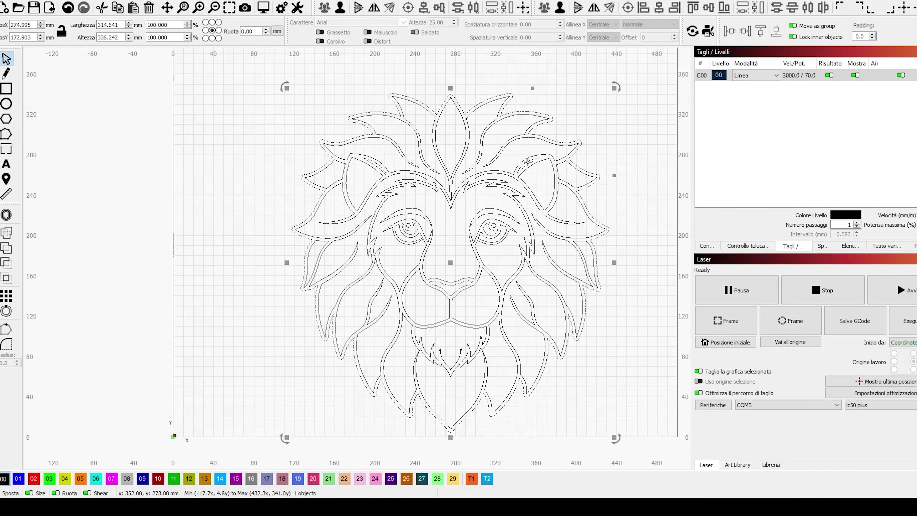
{"action": "left_click", "coordinate": [512, 161]}
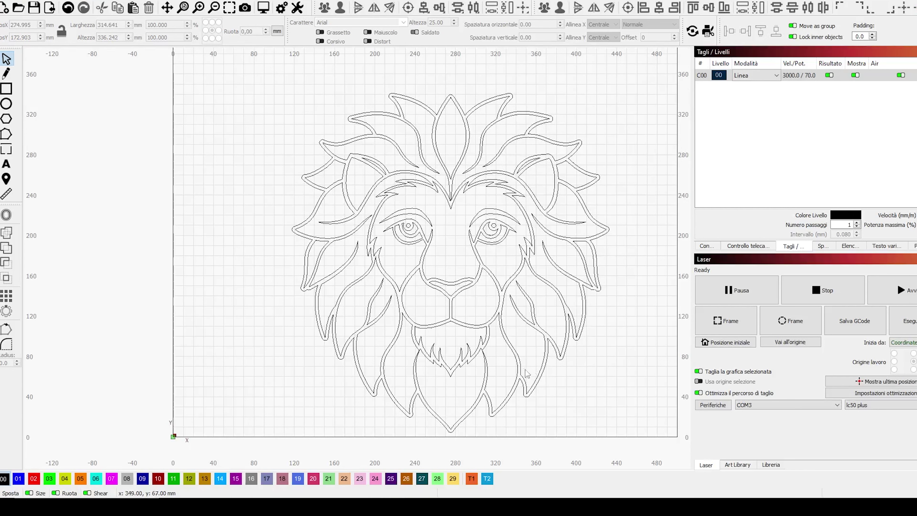
Assign the lower mane shapes on both sides and the chin mane shape to filled layer 01
{"action": "left_click", "coordinate": [519, 359]}
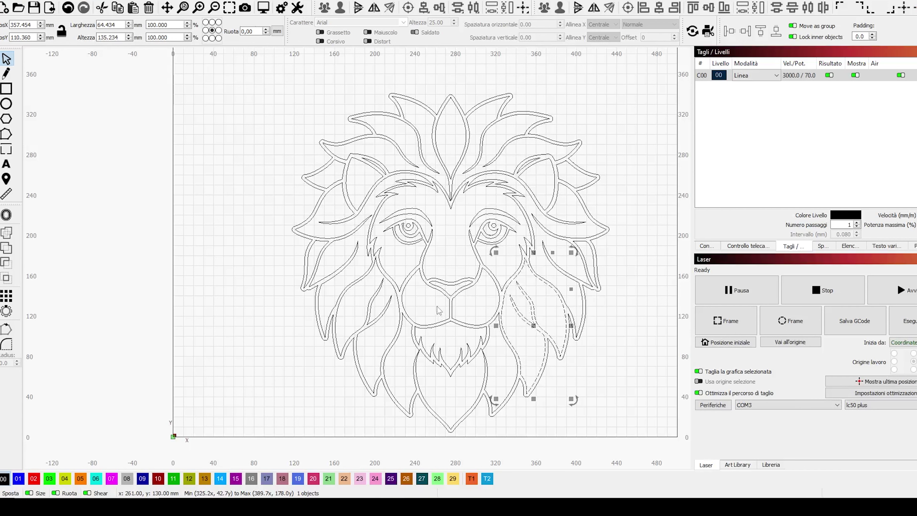
{"action": "left_click", "coordinate": [18, 478]}
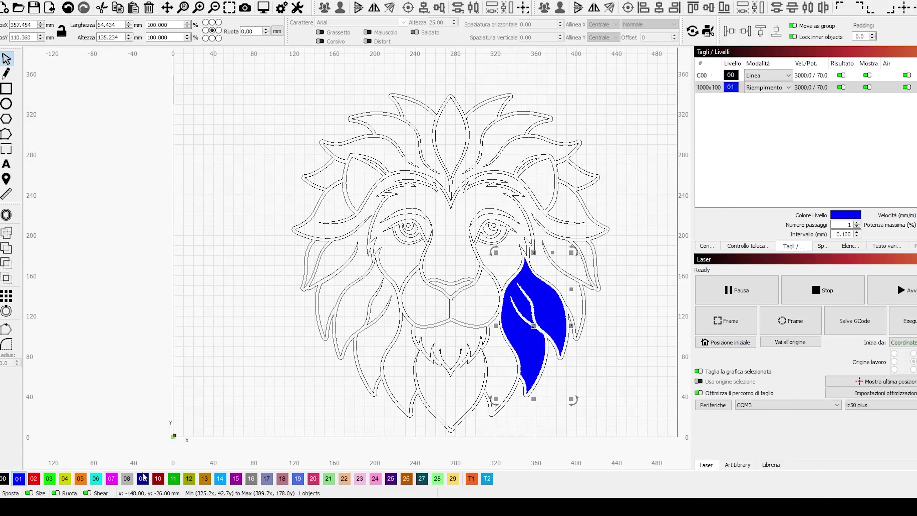
{"action": "left_click", "coordinate": [483, 353]}
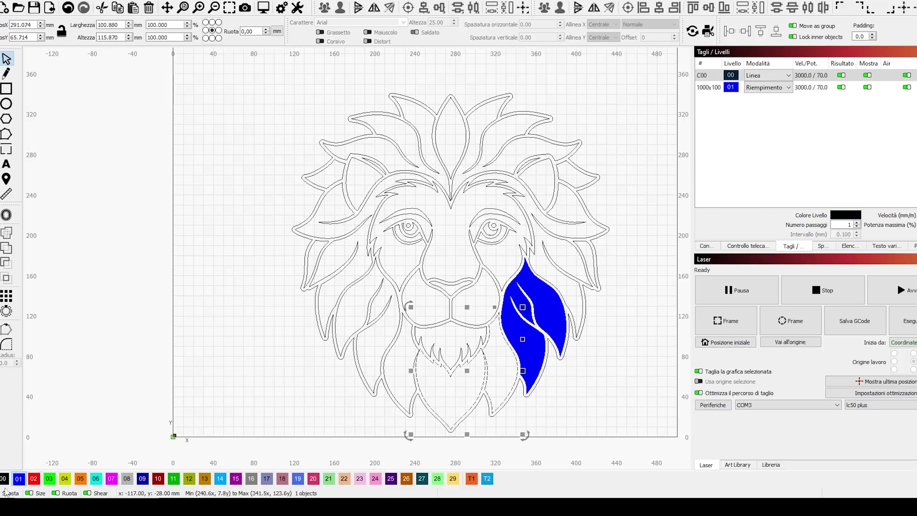
{"action": "left_click", "coordinate": [19, 479]}
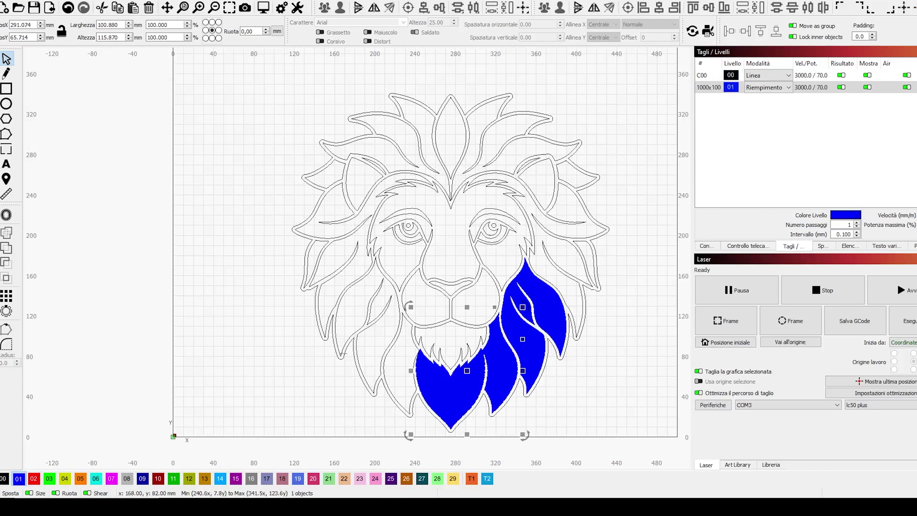
{"action": "left_click", "coordinate": [387, 352]}
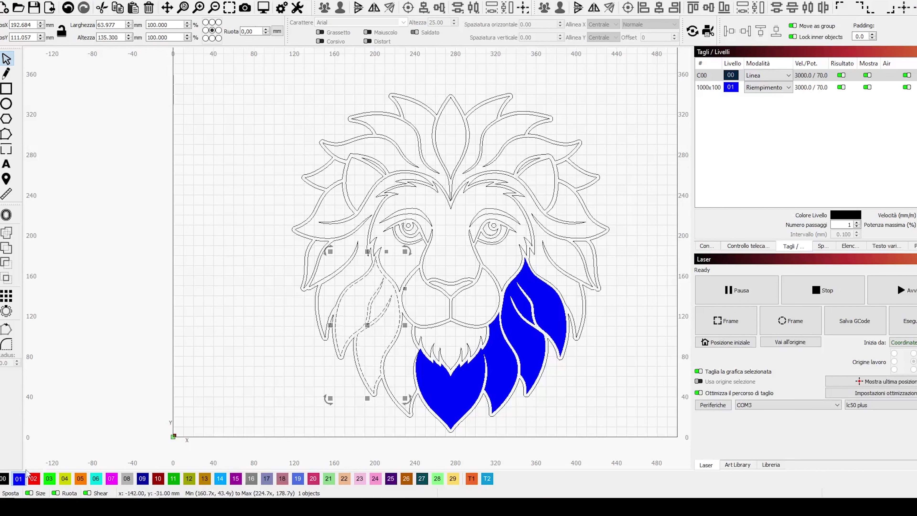
{"action": "left_click", "coordinate": [18, 479]}
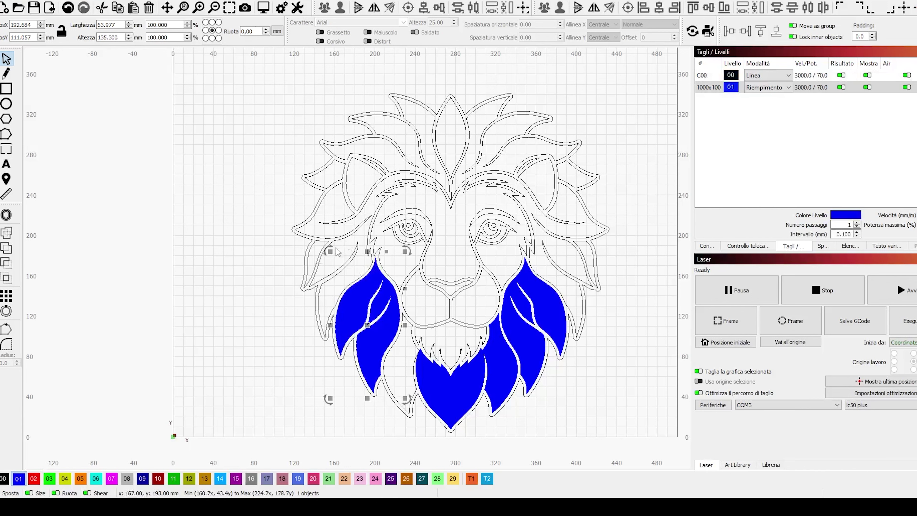
{"action": "left_click", "coordinate": [137, 419]}
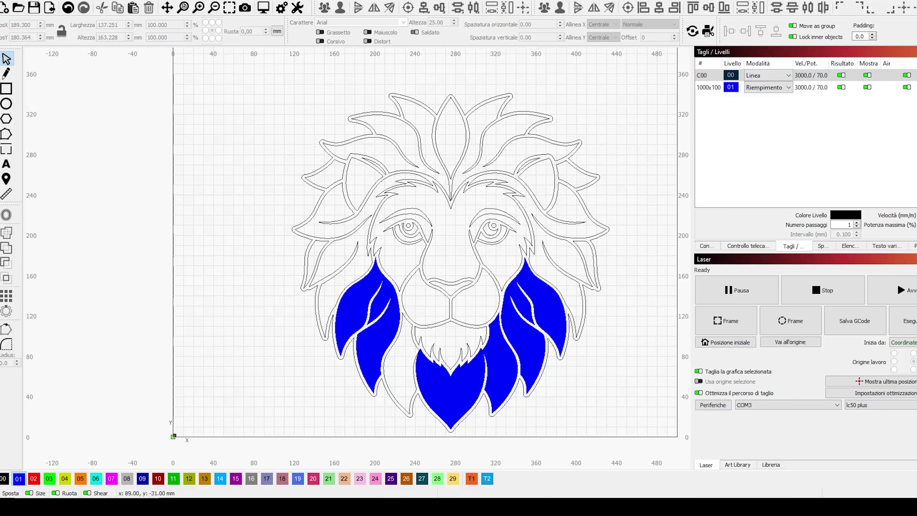
Switch to Recraft and place a new 1671 × 1671 vector image frame beside the lion with the prompt "Create a mandala"
{"action": "left_click", "coordinate": [268, 477]}
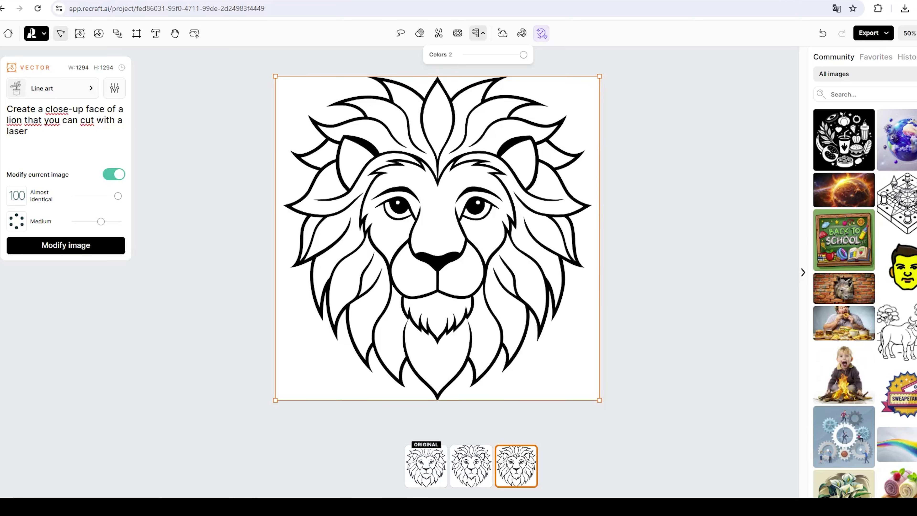
{"action": "left_click", "coordinate": [225, 151]}
{"action": "scroll", "coordinate": [347, 302], "scroll_direction": "down", "scroll_amount": 2}
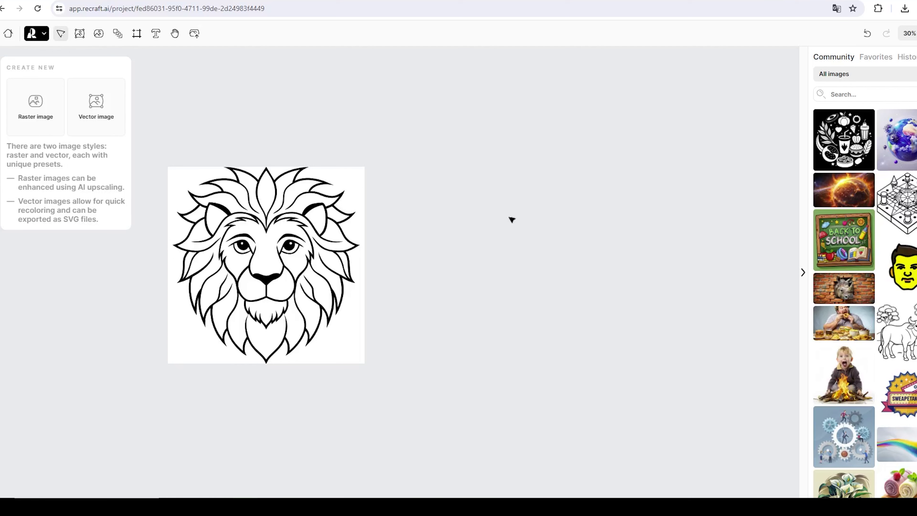
{"action": "left_click", "coordinate": [115, 117]}
{"action": "left_click_drag", "start_coordinate": [549, 194], "coordinate": [649, 144]}
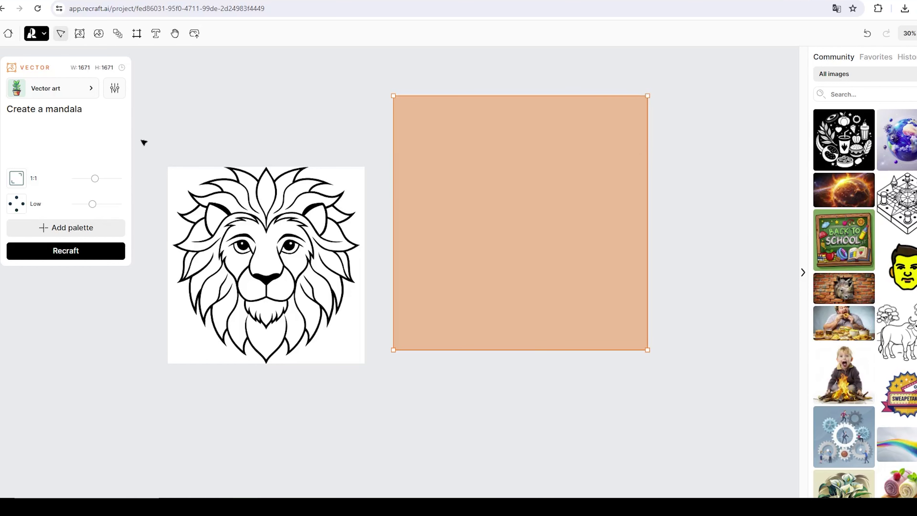
Generate the mandala using the Line art style and Medium level of detail
{"action": "left_click", "coordinate": [91, 94]}
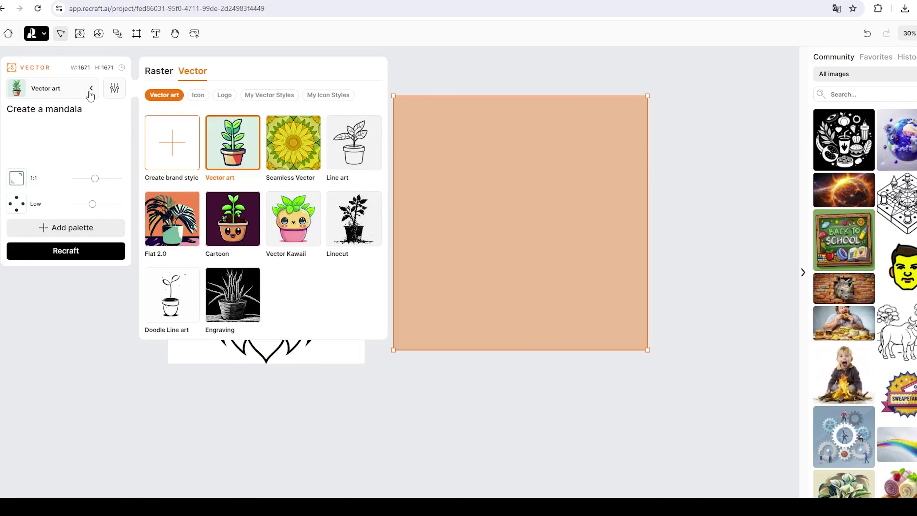
{"action": "left_click", "coordinate": [355, 138]}
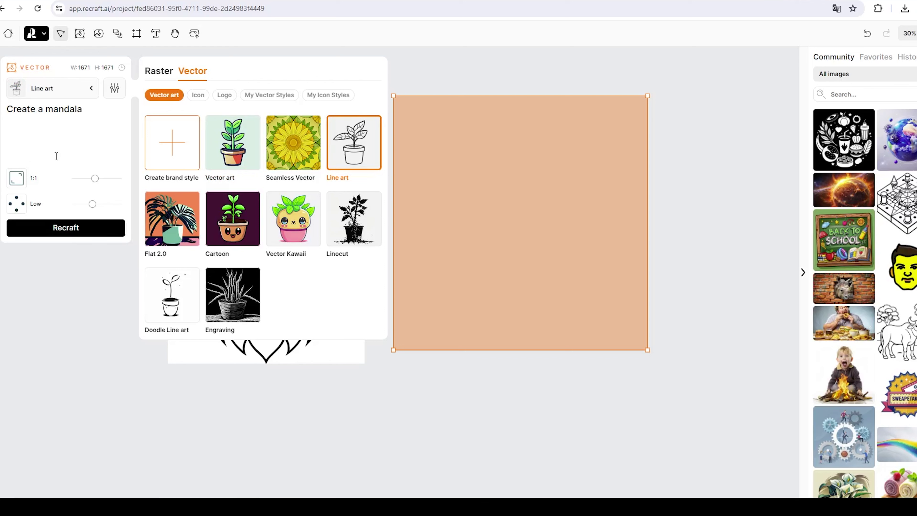
{"action": "left_click_drag", "start_coordinate": [93, 204], "coordinate": [101, 204]}
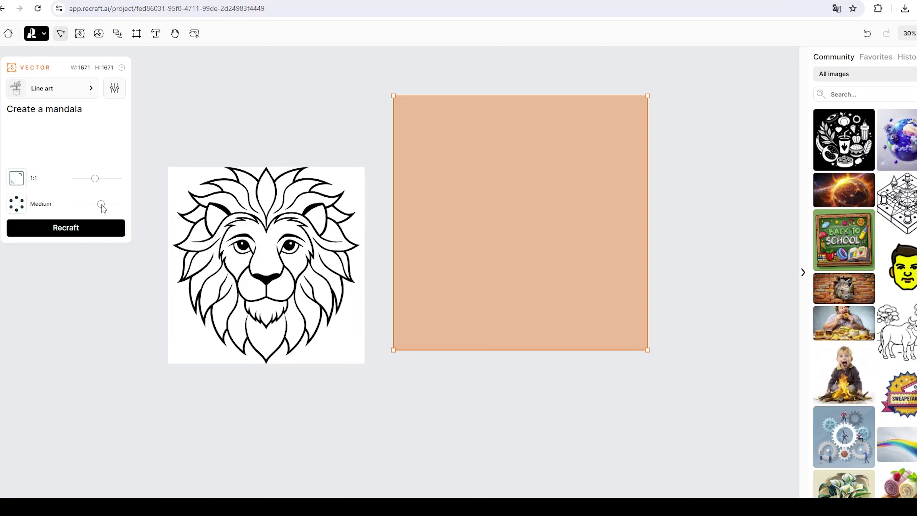
{"action": "left_click", "coordinate": [56, 238]}
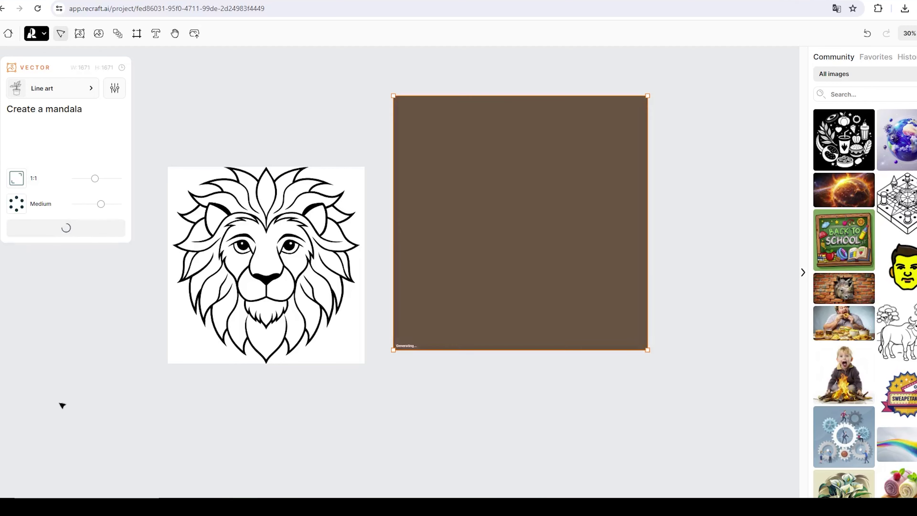
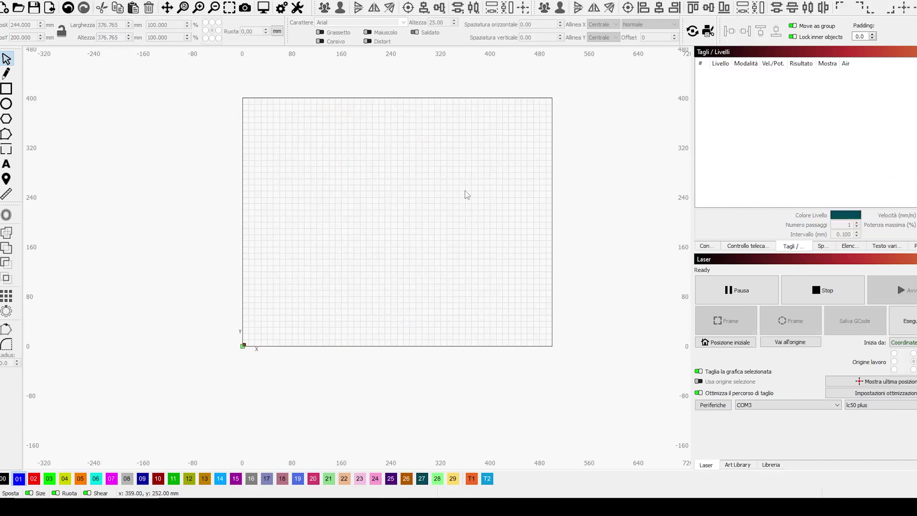
Switch to LightBurn, import the "create-a-mandala (1)" file, and centre the mandala in the workspace at about X 247, Y 212 mm
{"action": "key", "text": "alt+f"}
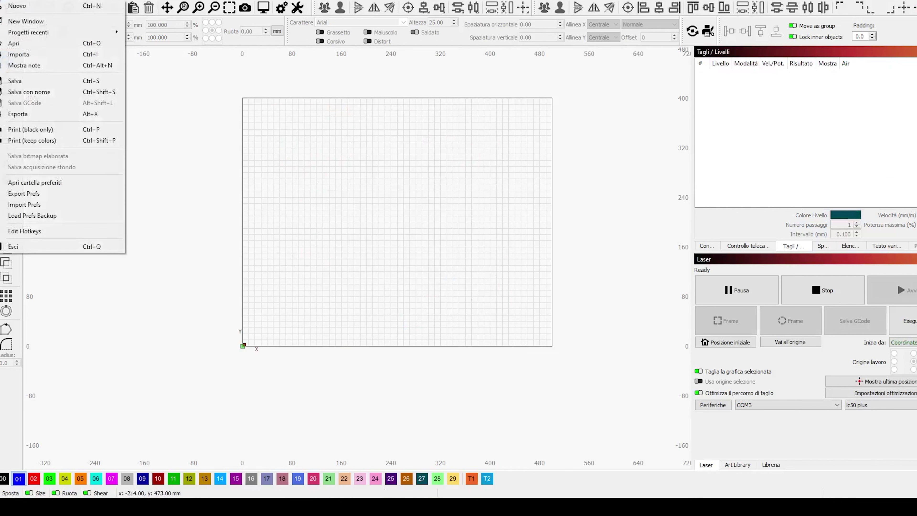
{"action": "left_click", "coordinate": [72, 54]}
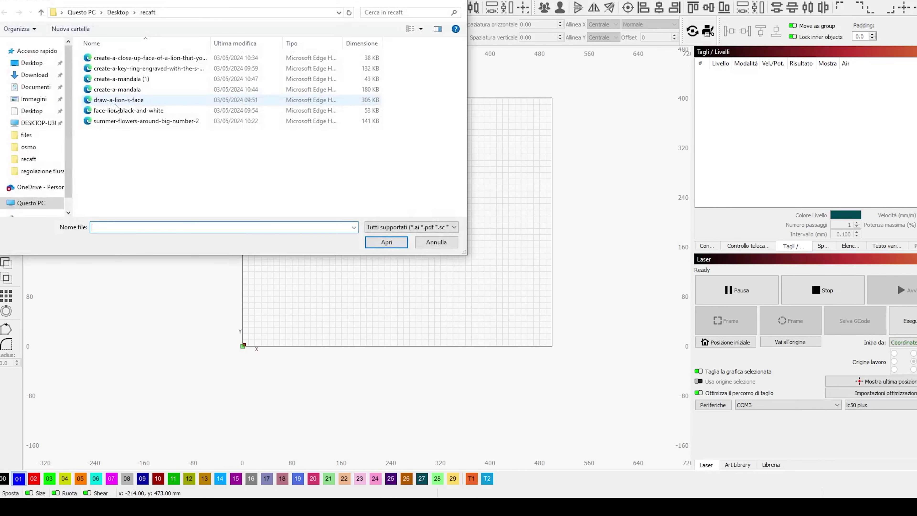
{"action": "double_click", "coordinate": [121, 82]}
{"action": "scroll", "coordinate": [361, 230], "scroll_direction": "up", "scroll_amount": 4}
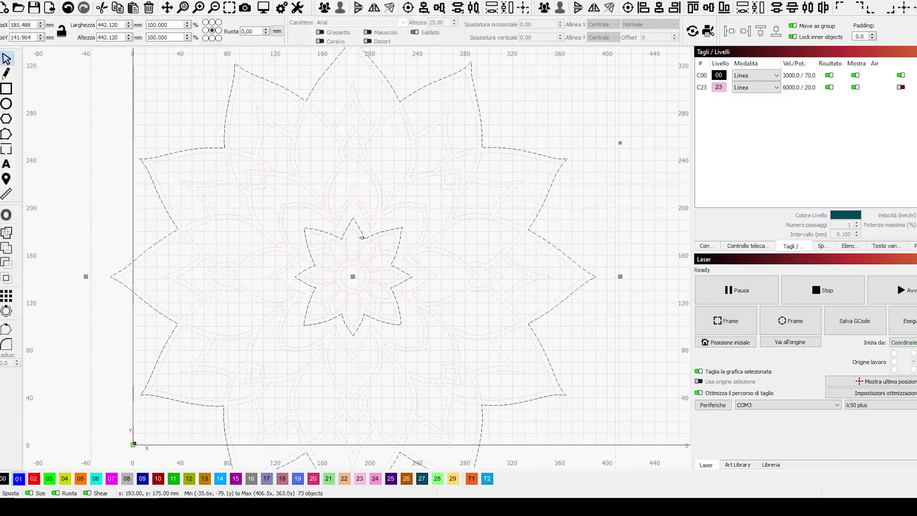
{"action": "scroll", "coordinate": [426, 206], "scroll_direction": "up", "scroll_amount": 3}
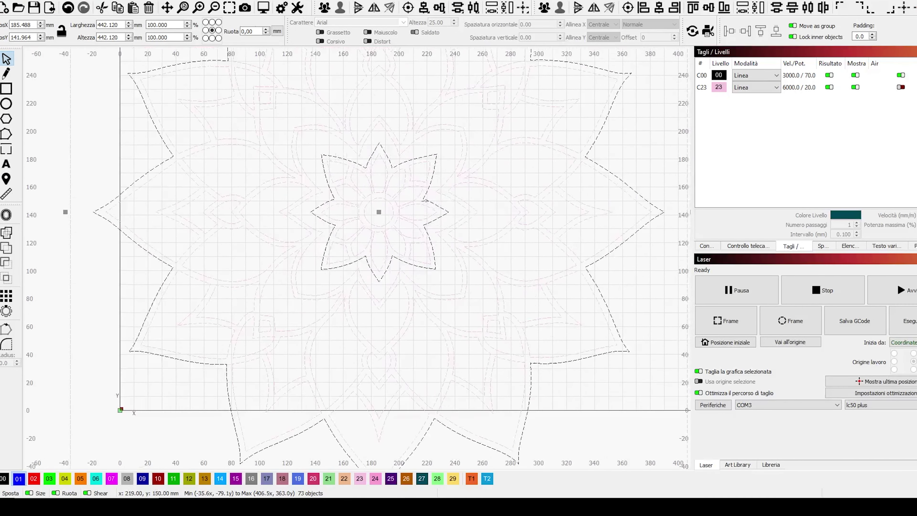
{"action": "scroll", "coordinate": [426, 205], "scroll_direction": "down", "scroll_amount": 3}
{"action": "left_click_drag", "start_coordinate": [387, 206], "coordinate": [422, 258]}
{"action": "left_click", "coordinate": [213, 177]}
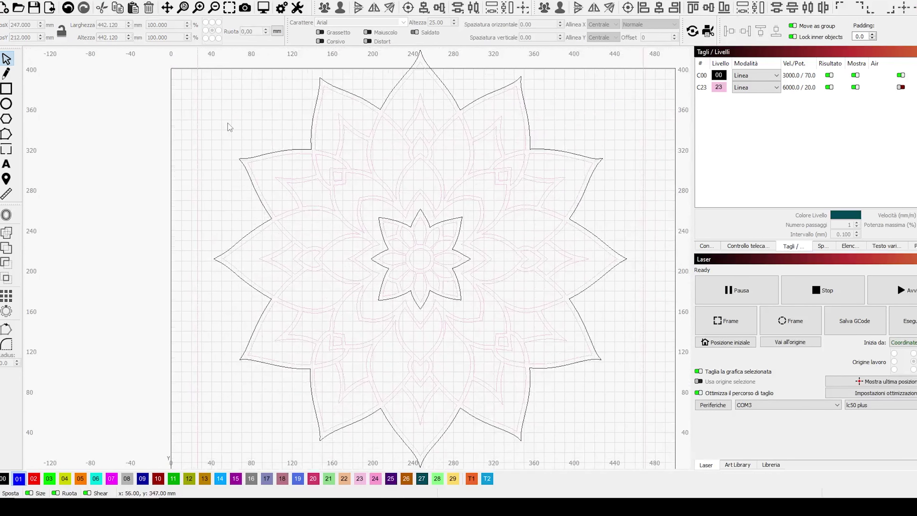
Assign the four outer petal shapes on the mandala's left side to layer 02
{"action": "scroll", "coordinate": [233, 131], "scroll_direction": "up", "scroll_amount": 1}
{"action": "left_click", "coordinate": [279, 165]}
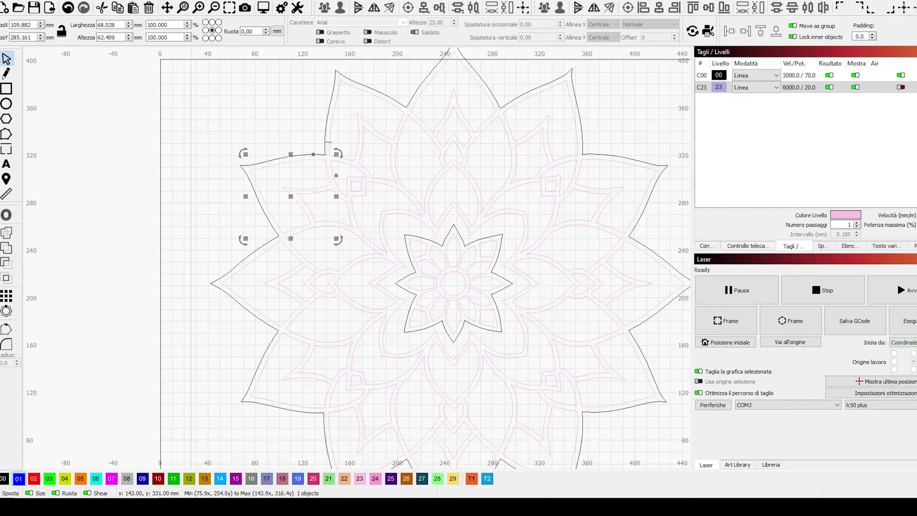
{"action": "left_click", "coordinate": [328, 142]}
{"action": "left_click", "coordinate": [302, 158], "text": "shift"}
{"action": "left_click", "coordinate": [271, 260], "text": "shift"}
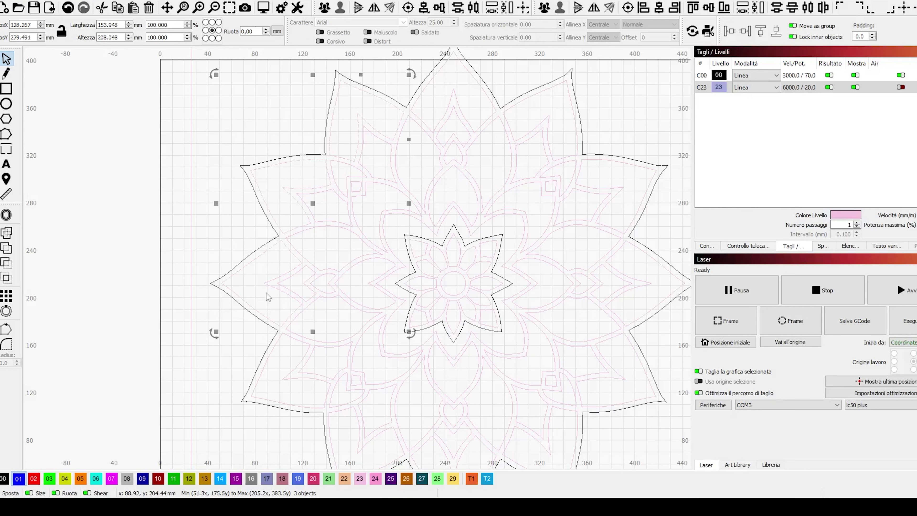
{"action": "left_click", "coordinate": [271, 350], "text": "shift"}
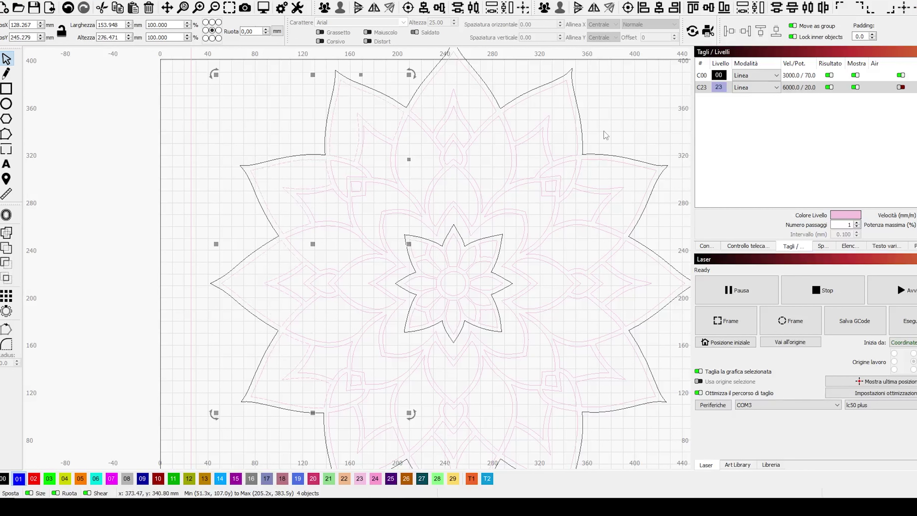
{"action": "left_click", "coordinate": [34, 478]}
Set the mode of layer 02 to Linea and deselect the petal shapes
{"action": "left_click", "coordinate": [755, 99]}
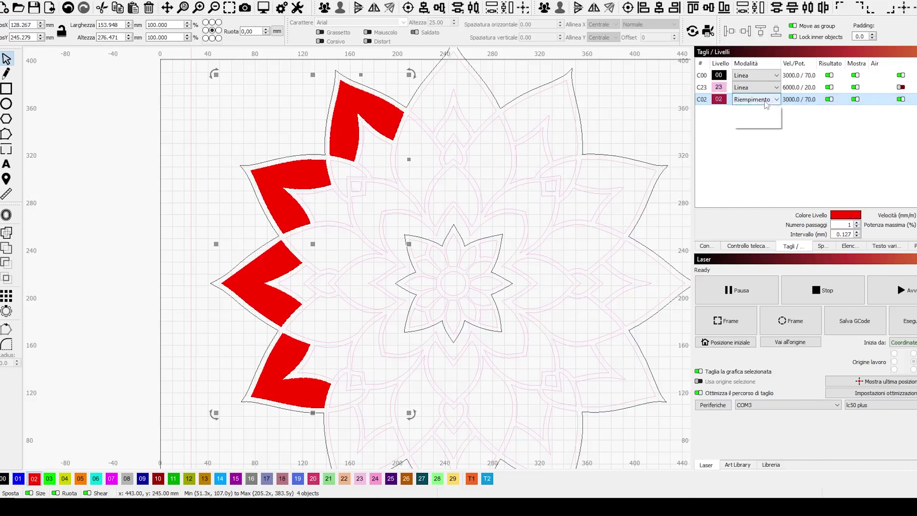
{"action": "left_click", "coordinate": [748, 110]}
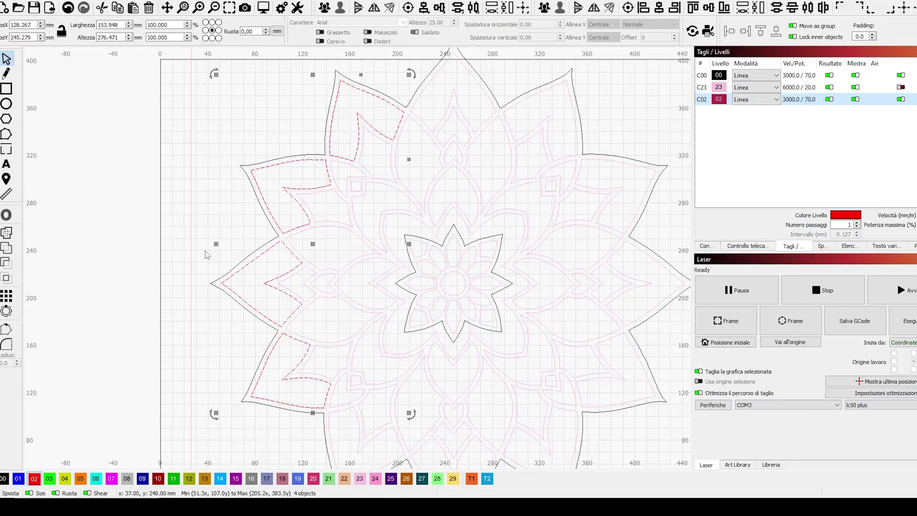
{"action": "left_click", "coordinate": [141, 220]}
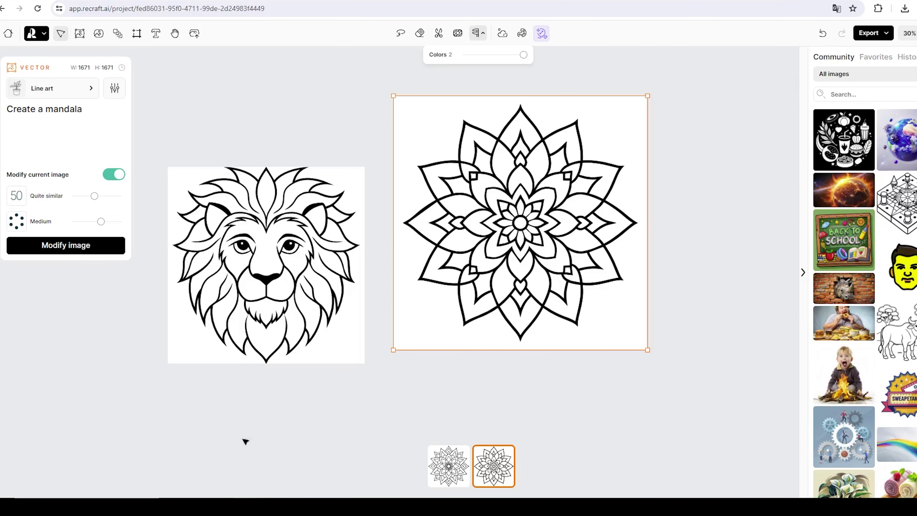
Switch to Recraft and generate a new version of the mandala in the Engraving vector style
{"action": "left_click", "coordinate": [90, 89]}
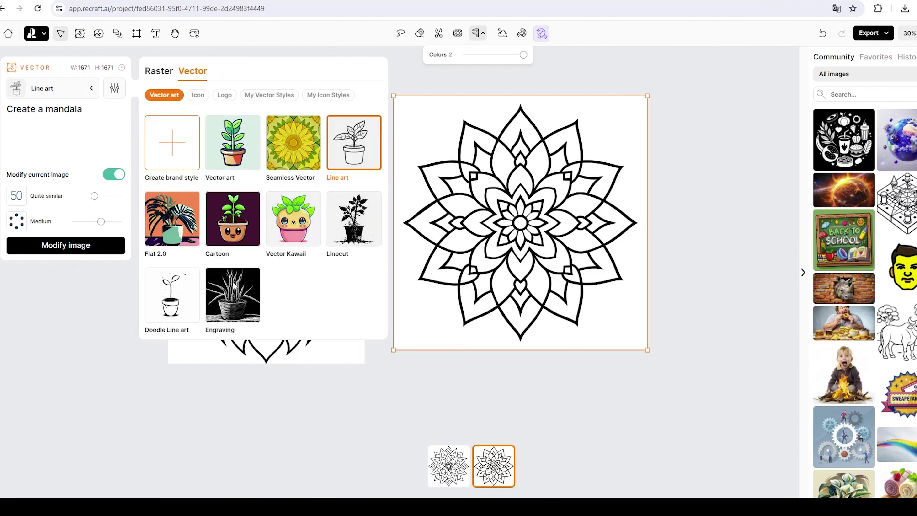
{"action": "left_click", "coordinate": [230, 296]}
{"action": "left_click", "coordinate": [44, 269]}
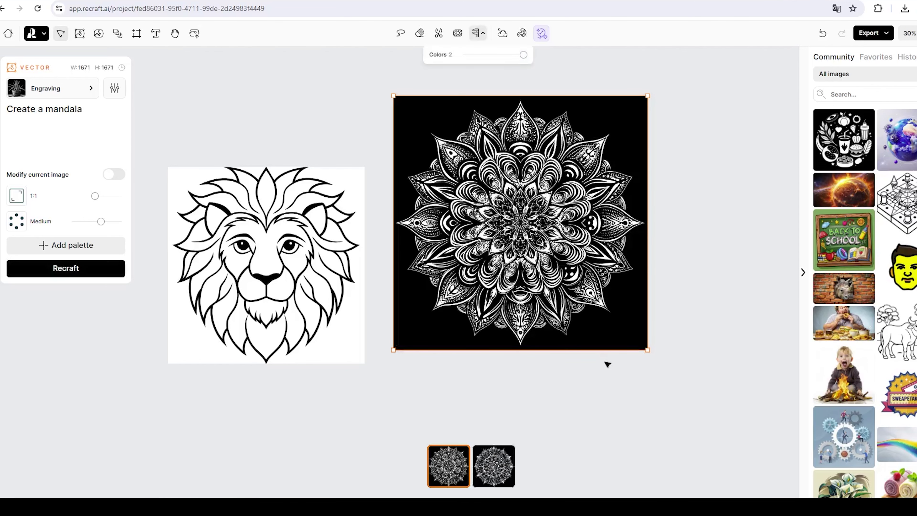
Examine the fine details of the engraved mandala and review the Icon, Logo and My Vector Styles categories
{"action": "scroll", "coordinate": [588, 322], "scroll_direction": "up", "scroll_amount": 5}
{"action": "scroll", "coordinate": [588, 321], "scroll_direction": "down", "scroll_amount": 3}
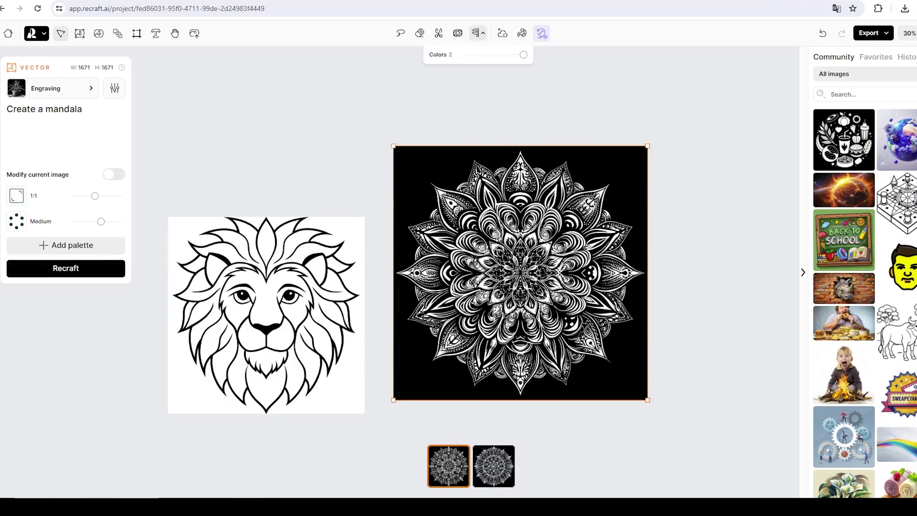
{"action": "scroll", "coordinate": [667, 340], "scroll_direction": "up", "scroll_amount": 5}
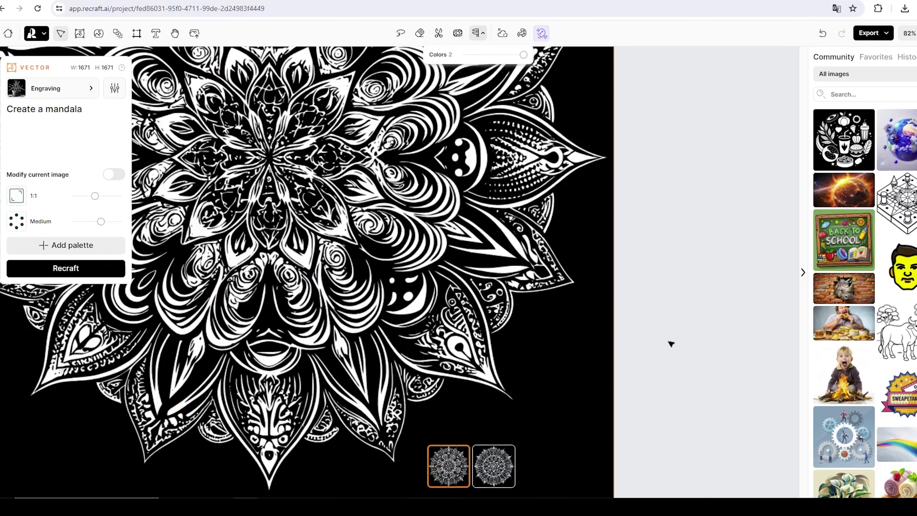
{"action": "scroll", "coordinate": [553, 287], "scroll_direction": "down", "scroll_amount": 3}
{"action": "left_click_drag", "start_coordinate": [553, 288], "coordinate": [589, 308]}
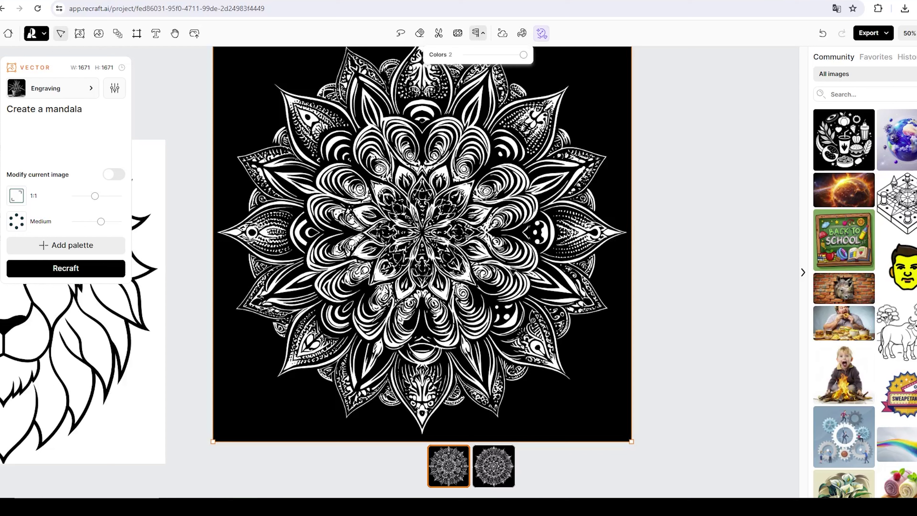
{"action": "left_click", "coordinate": [90, 89]}
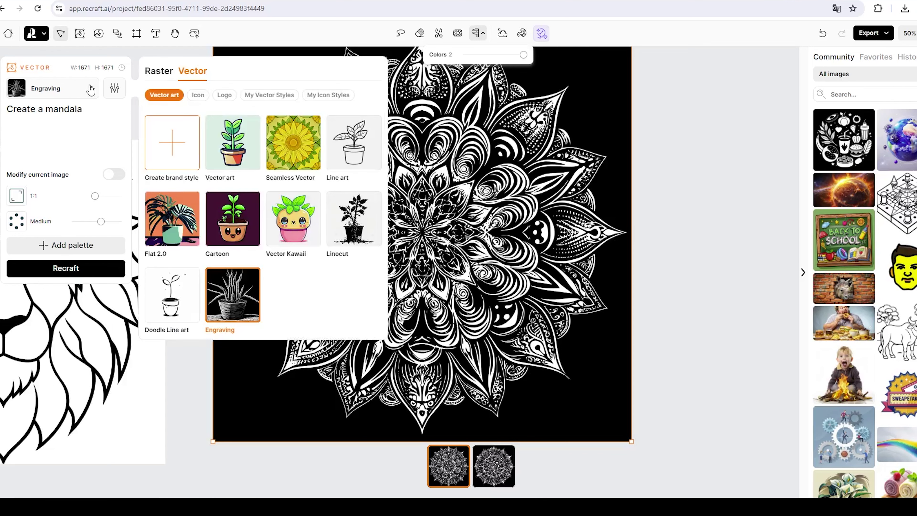
{"action": "left_click", "coordinate": [195, 95]}
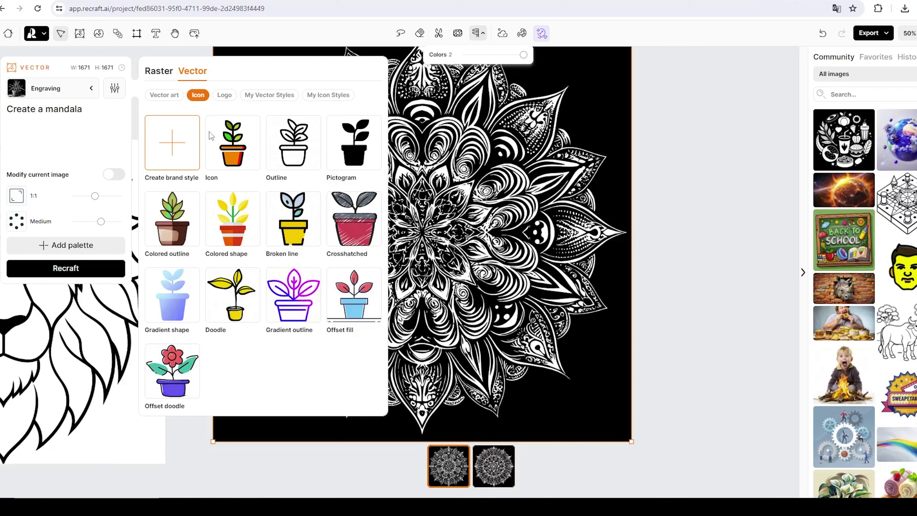
{"action": "left_click", "coordinate": [223, 96]}
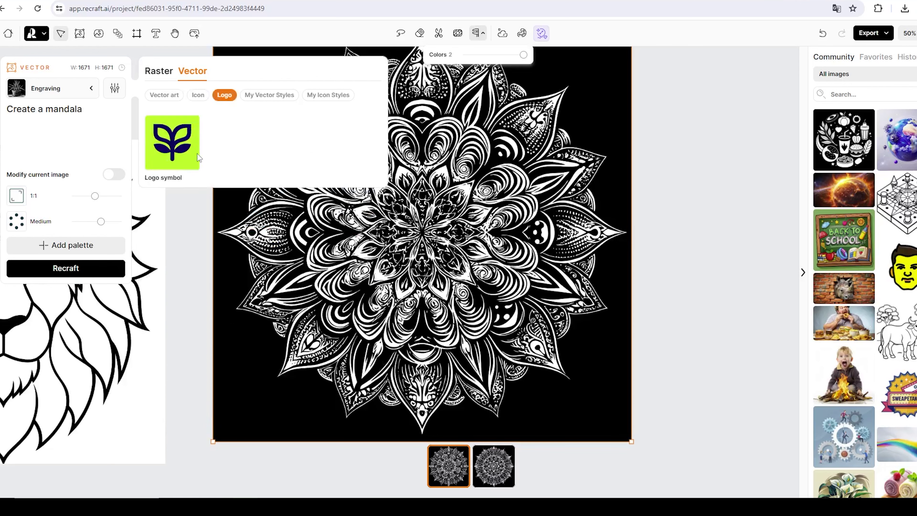
{"action": "left_click", "coordinate": [272, 96]}
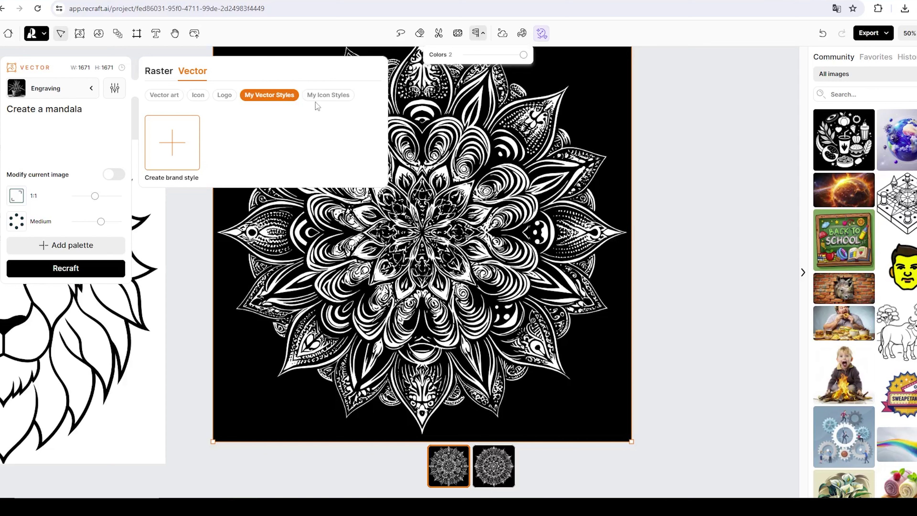
{"action": "left_click", "coordinate": [183, 218]}
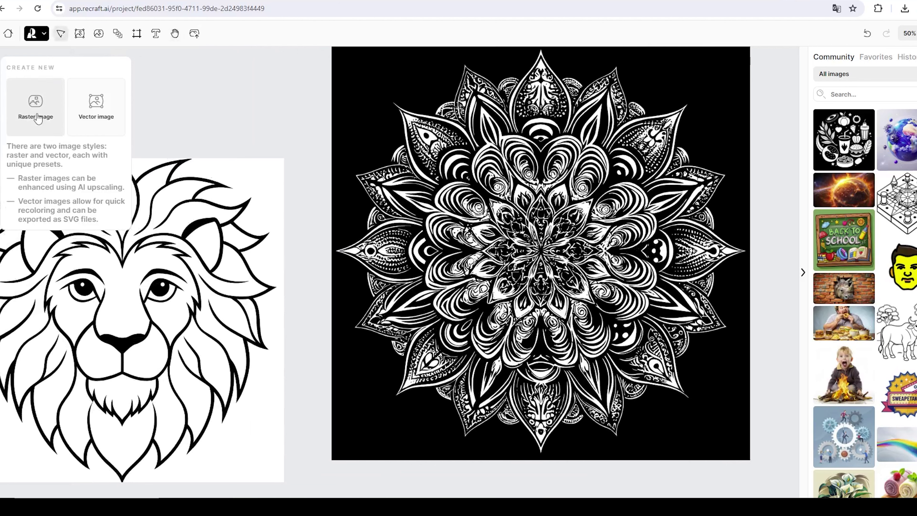
Place a new 1024 × 1024 raster image frame in the empty area below the mandala
{"action": "left_click", "coordinate": [38, 118]}
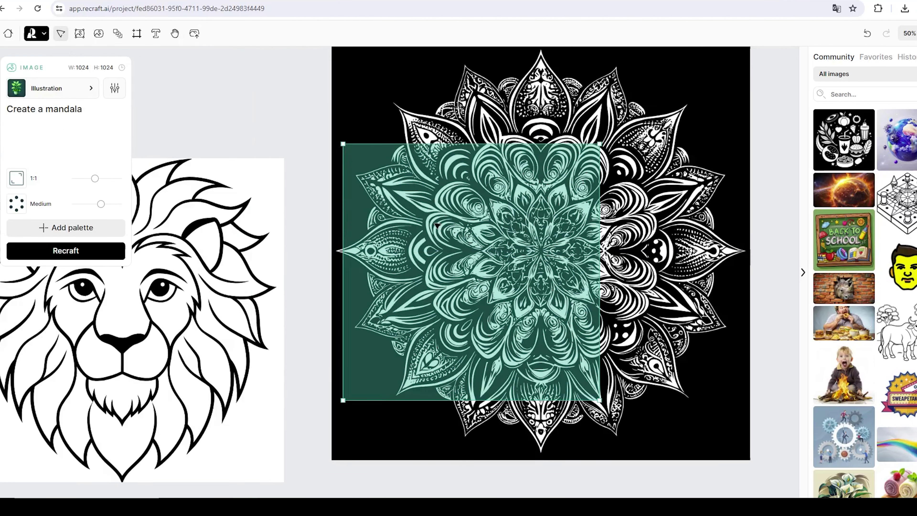
{"action": "scroll", "coordinate": [338, 192], "scroll_direction": "down", "scroll_amount": 7}
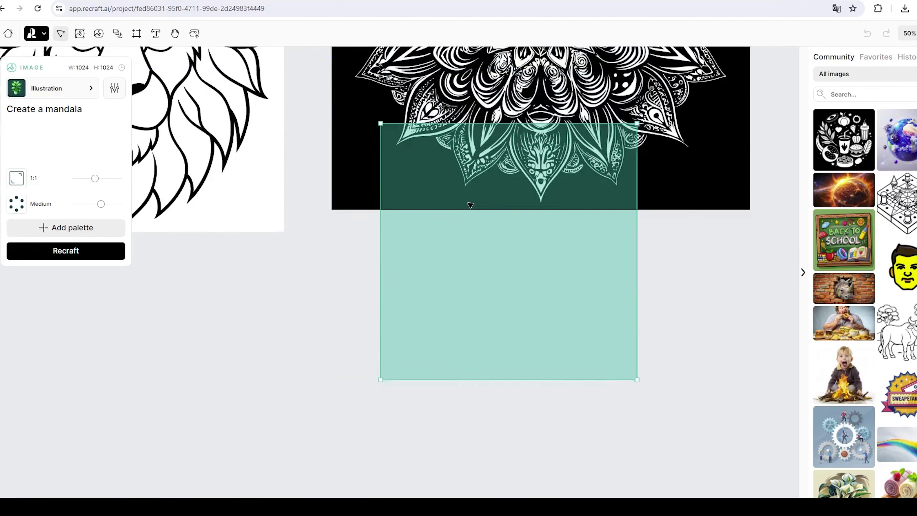
{"action": "scroll", "coordinate": [455, 213], "scroll_direction": "down", "scroll_amount": 4}
{"action": "left_click", "coordinate": [423, 231]}
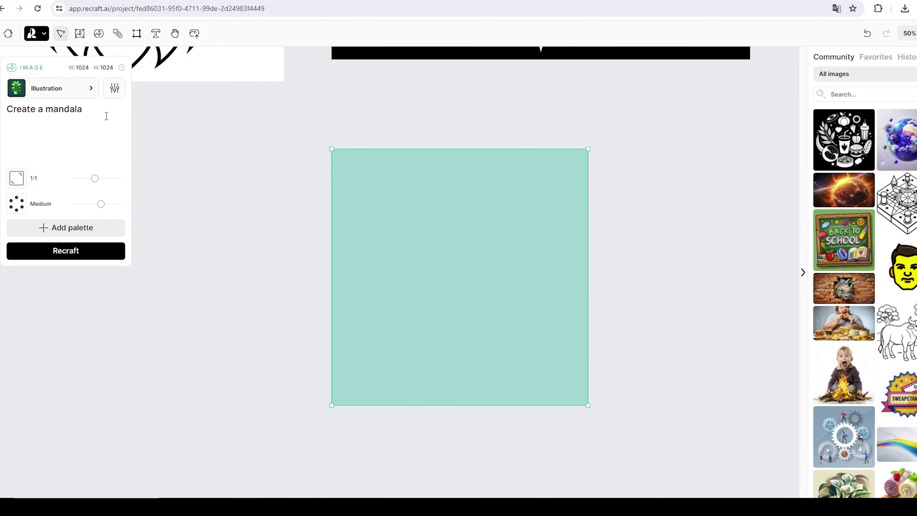
Review the raster style categories and choose the Pencil sketch illustration style for the new frame
{"action": "left_click", "coordinate": [92, 89]}
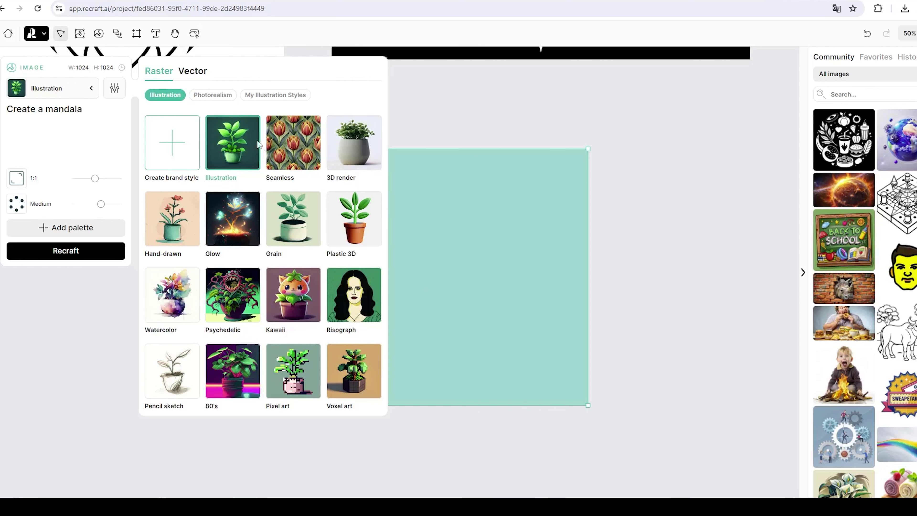
{"action": "left_click", "coordinate": [208, 101]}
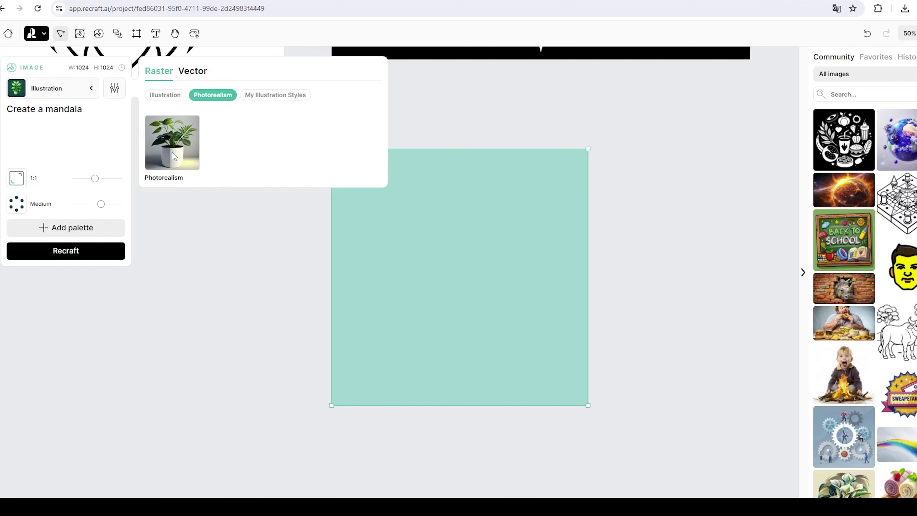
{"action": "left_click", "coordinate": [253, 103]}
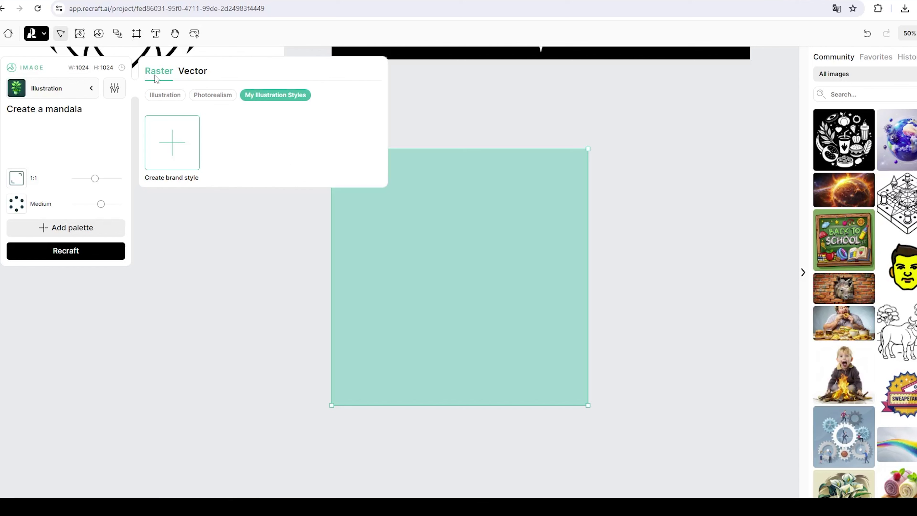
{"action": "left_click", "coordinate": [170, 95]}
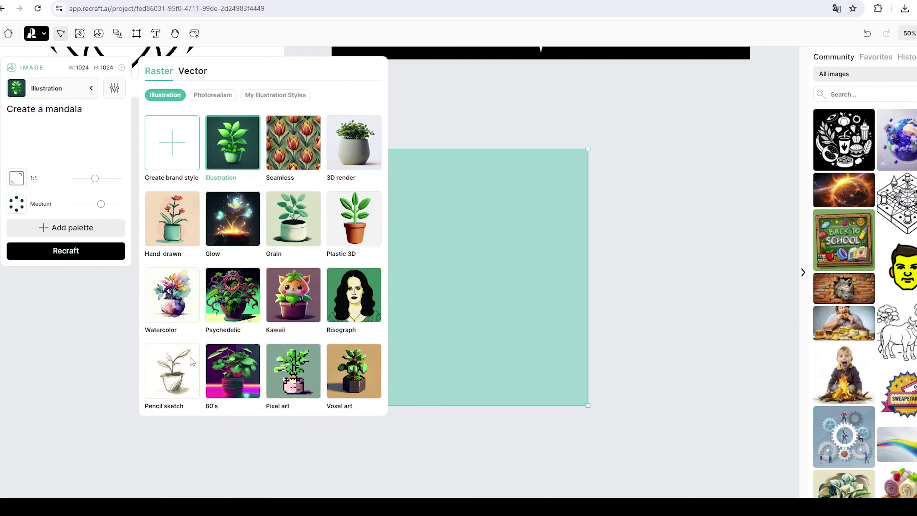
{"action": "left_click", "coordinate": [176, 373]}
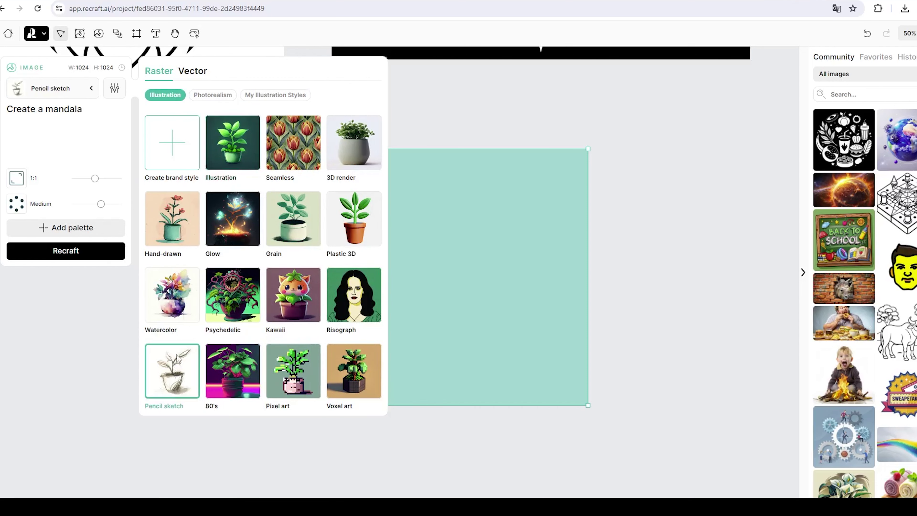
Generate the raster image from the prompt "create a rose" with the Extreme level of detail
{"action": "triple_click", "coordinate": [98, 114]}
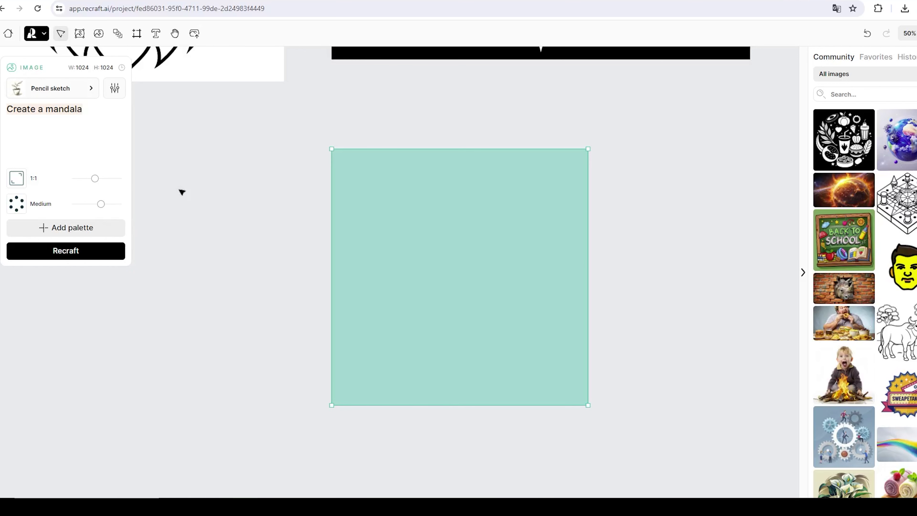
{"action": "type", "text": "create a rose"}
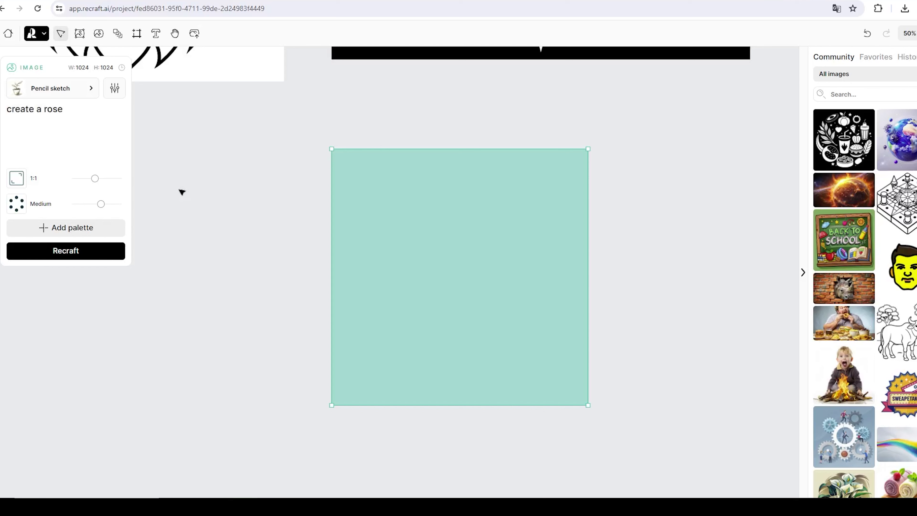
{"action": "left_click_drag", "start_coordinate": [100, 204], "coordinate": [145, 205]}
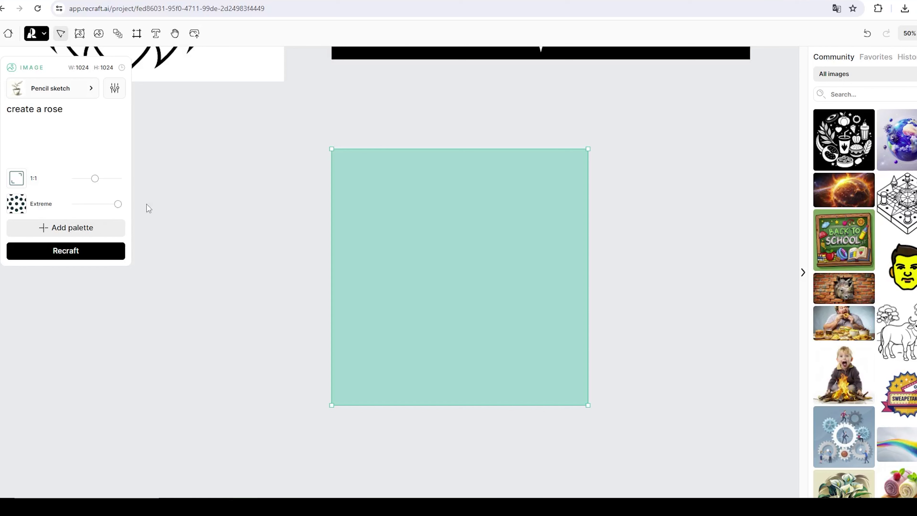
{"action": "left_click", "coordinate": [76, 256]}
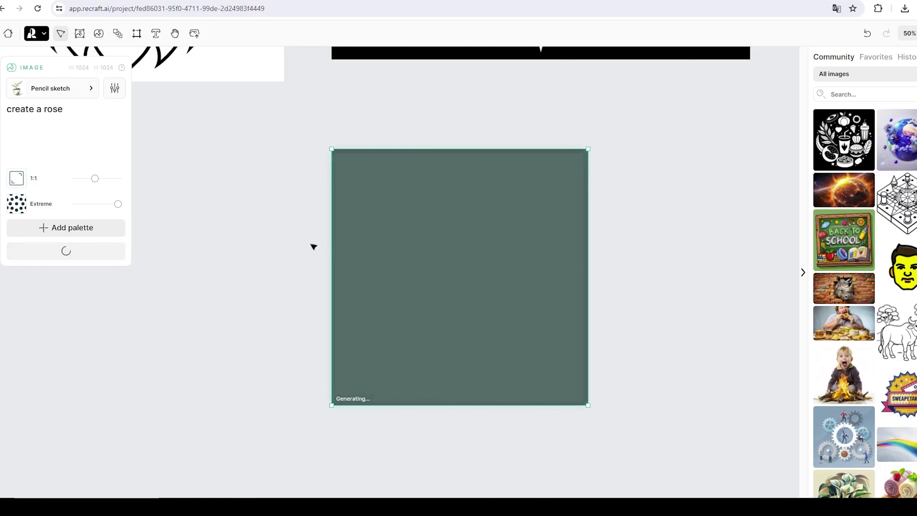
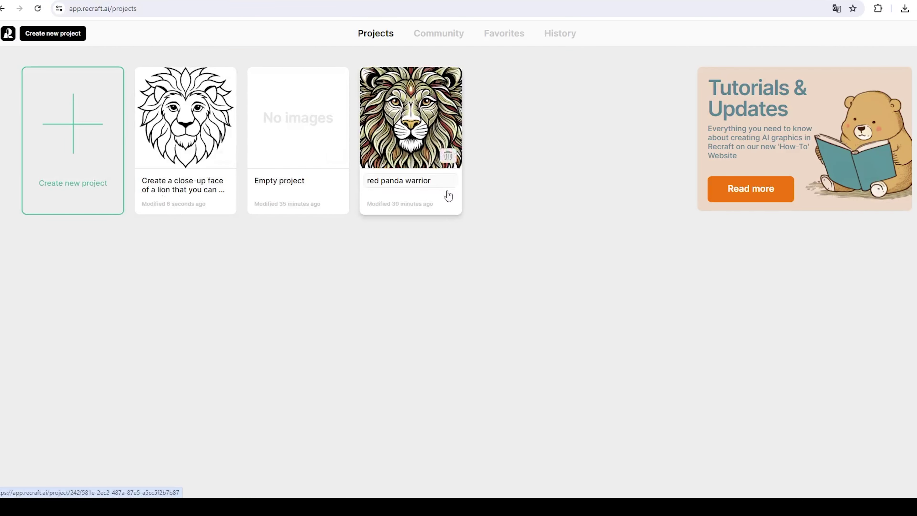
Open the existing "red panda warrior" project
{"action": "left_click", "coordinate": [447, 194]}
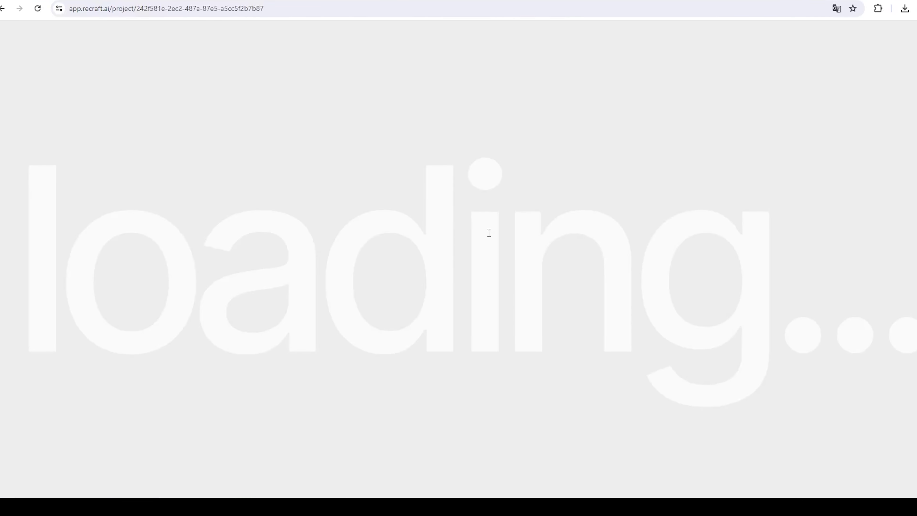
Compare the original bearded man vector portrait with its two hat variants
{"action": "scroll", "coordinate": [489, 234], "scroll_direction": "down", "scroll_amount": 5}
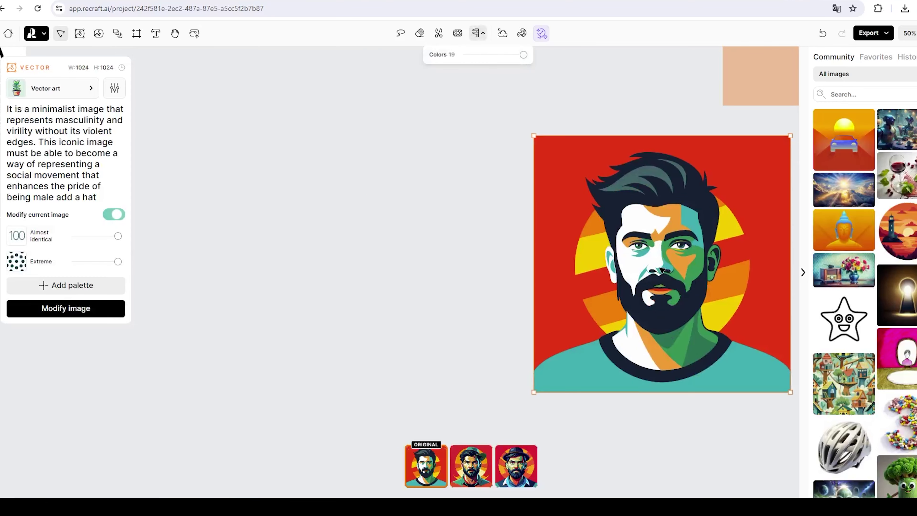
{"action": "left_click", "coordinate": [524, 467]}
{"action": "left_click", "coordinate": [490, 465]}
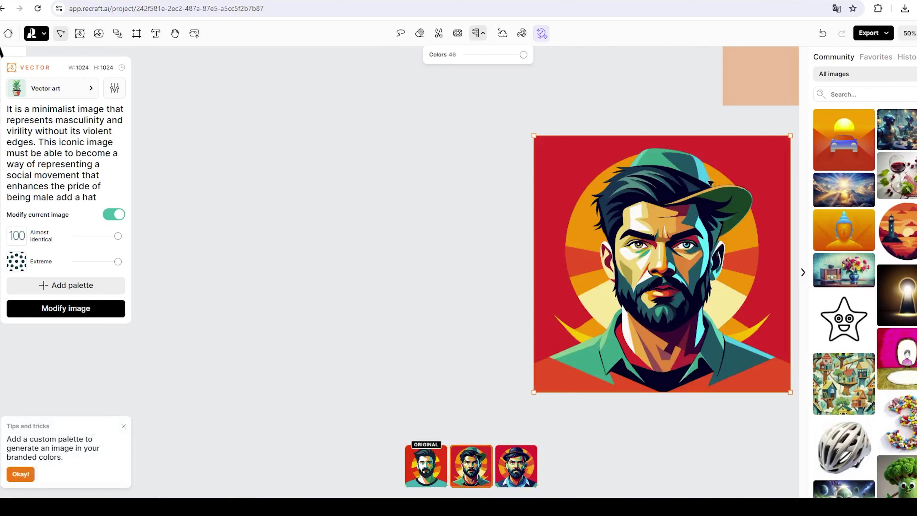
{"action": "left_click", "coordinate": [517, 467]}
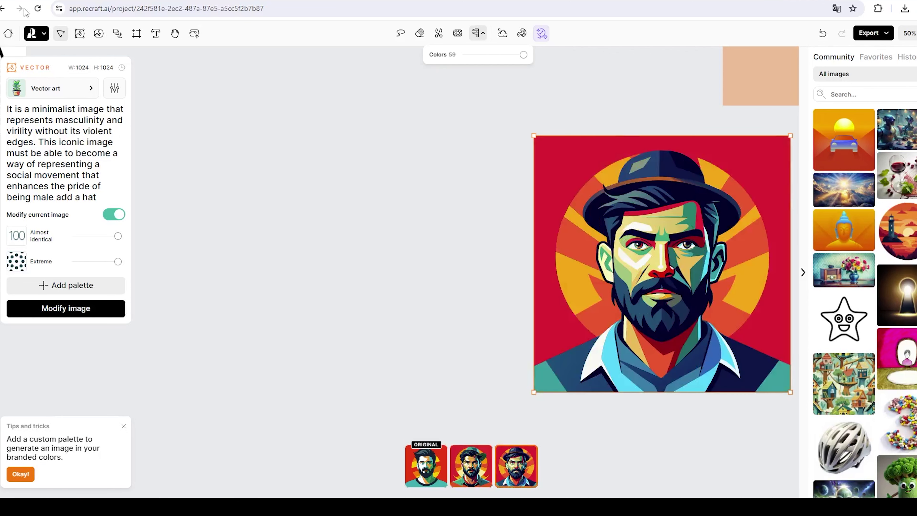
Return to the projects overview, open the lion close-up project and locate the cat image with the red background
{"action": "left_click", "coordinate": [10, 34]}
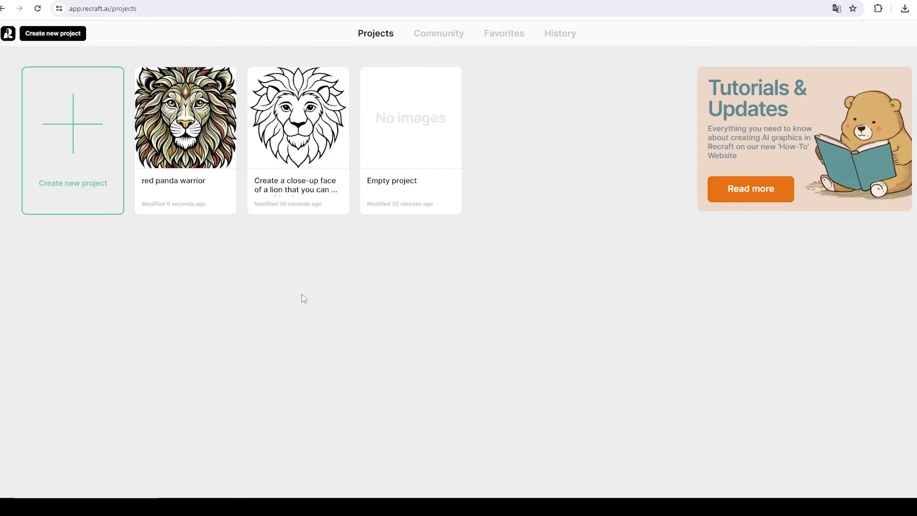
{"action": "left_click", "coordinate": [302, 136]}
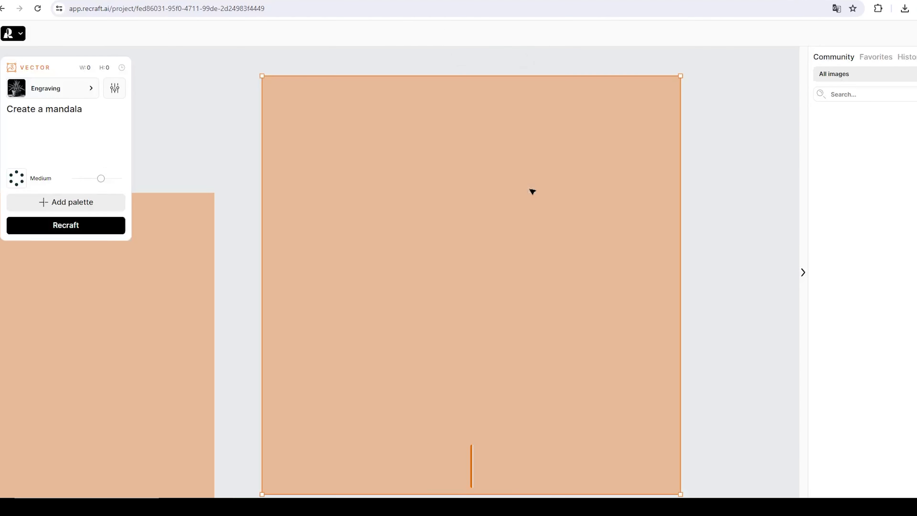
{"action": "scroll", "coordinate": [520, 198], "scroll_direction": "down", "scroll_amount": 8}
{"action": "scroll", "coordinate": [513, 209], "scroll_direction": "down", "scroll_amount": 12}
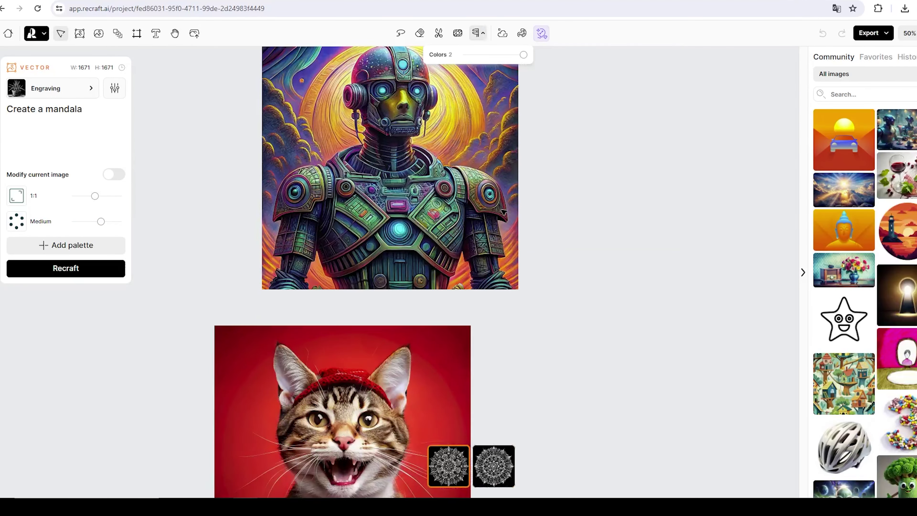
{"action": "key", "text": "h"}
{"action": "left_click_drag", "start_coordinate": [518, 211], "coordinate": [526, 301]}
{"action": "scroll", "coordinate": [526, 301], "scroll_direction": "up", "scroll_amount": 3}
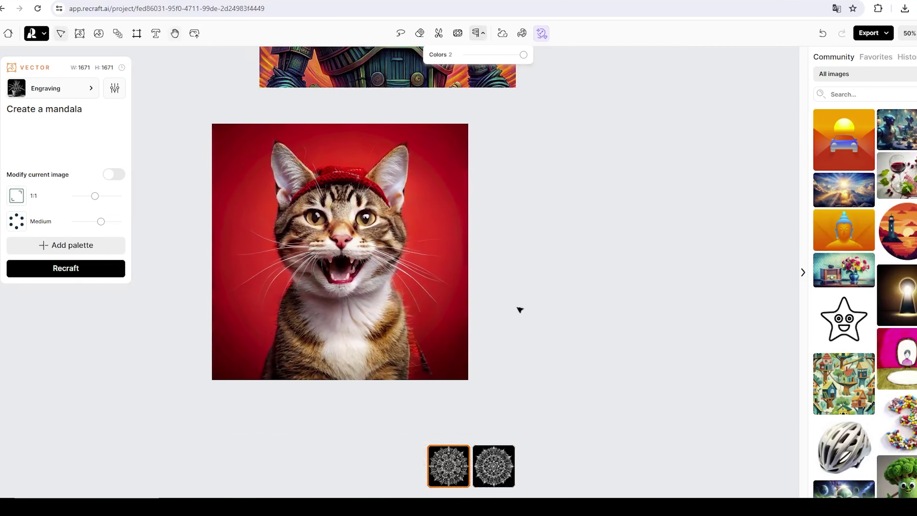
{"action": "key", "text": "v"}
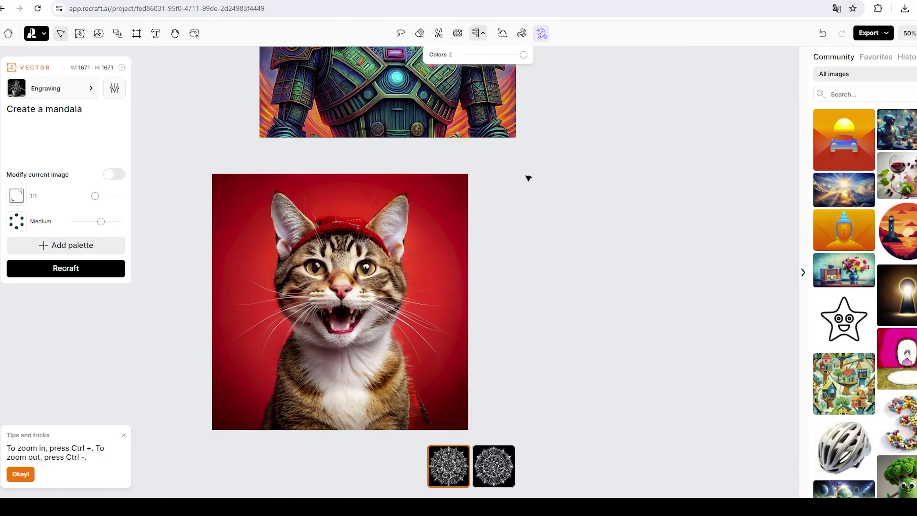
{"action": "left_click_drag", "start_coordinate": [553, 168], "coordinate": [608, 196]}
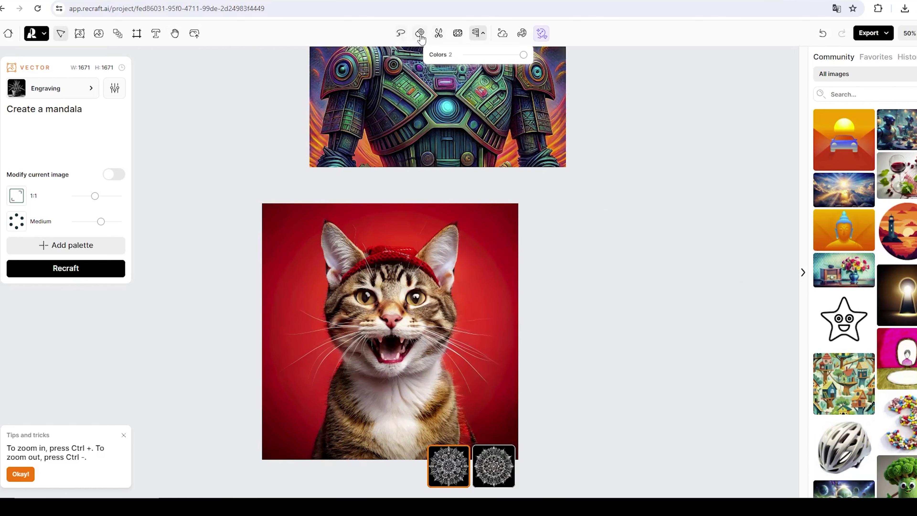
Erase the cat's ear on the image's left side by outlining and deleting the area around it, repeating the erasure once
{"action": "mouse_move", "coordinate": [421, 36]}
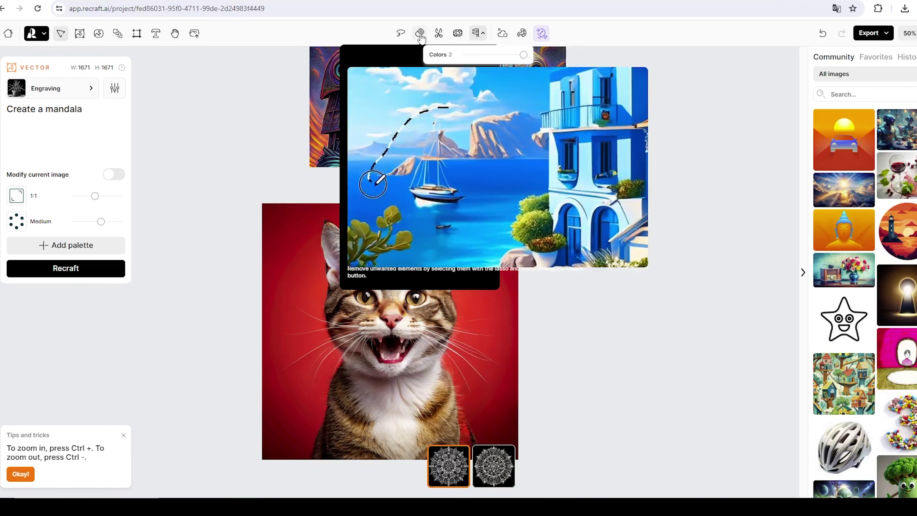
{"action": "left_click", "coordinate": [420, 34]}
{"action": "mouse_move", "coordinate": [301, 289]}
{"action": "left_mouse_down"}
{"action": "mouse_move", "coordinate": [336, 287]}
{"action": "mouse_move", "coordinate": [365, 249]}
{"action": "mouse_move", "coordinate": [334, 223]}
{"action": "mouse_move", "coordinate": [305, 260]}
{"action": "mouse_move", "coordinate": [305, 291]}
{"action": "left_mouse_up"}
{"action": "left_click", "coordinate": [38, 89]}
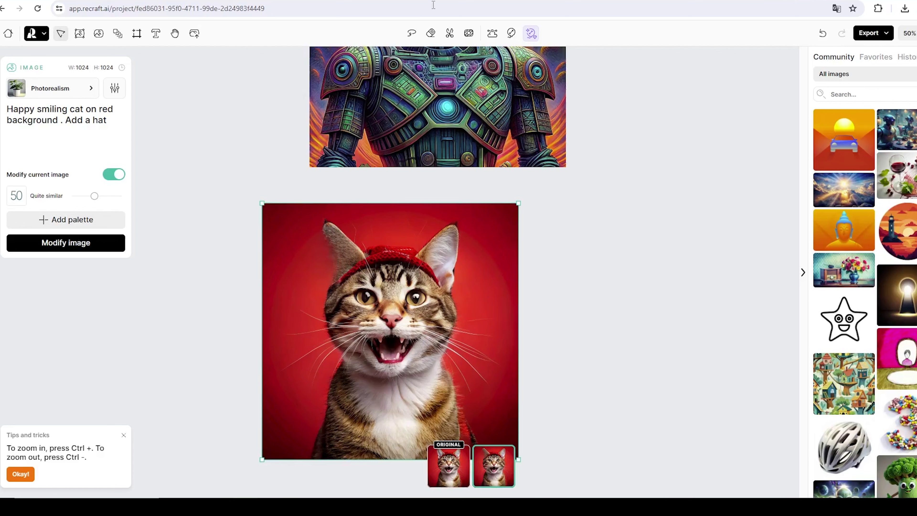
{"action": "left_click", "coordinate": [430, 34]}
{"action": "mouse_move", "coordinate": [305, 217]}
{"action": "left_mouse_down"}
{"action": "mouse_move", "coordinate": [352, 221]}
{"action": "mouse_move", "coordinate": [349, 283]}
{"action": "mouse_move", "coordinate": [297, 266]}
{"action": "mouse_move", "coordinate": [307, 217]}
{"action": "left_mouse_up"}
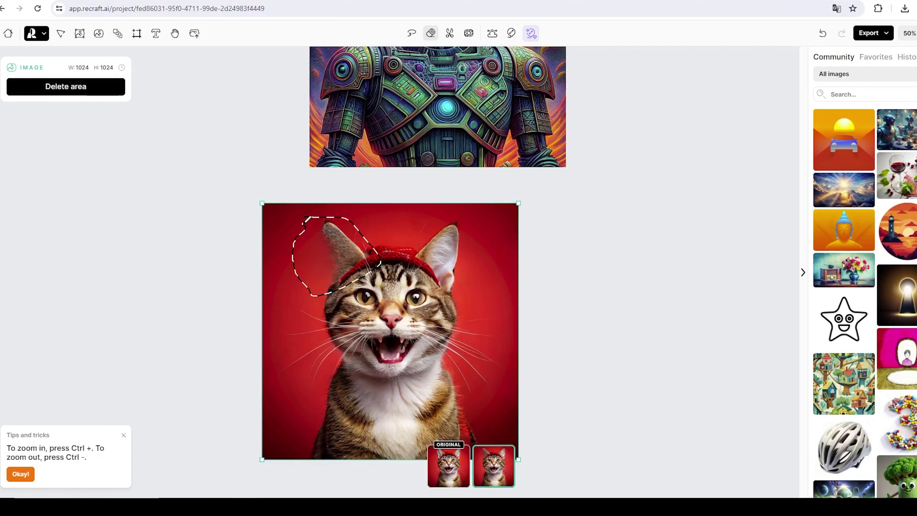
{"action": "left_click", "coordinate": [81, 91]}
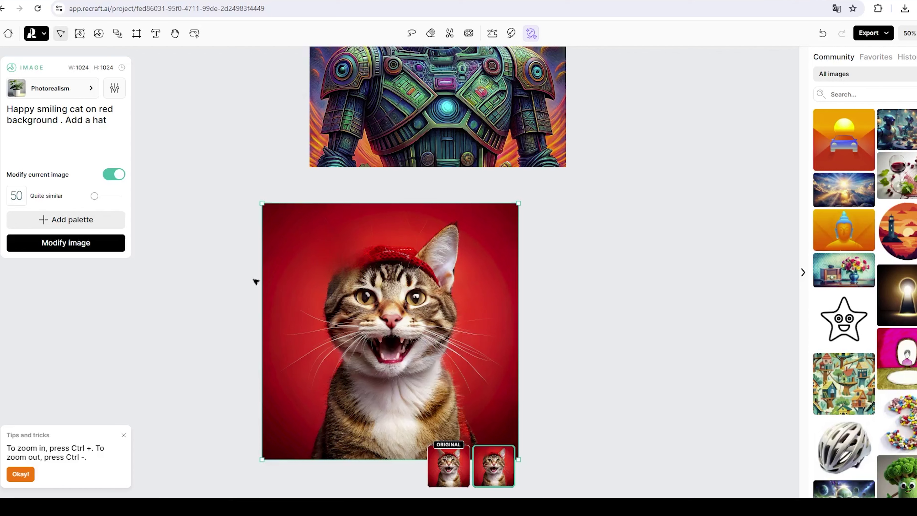
Remove the cat's red background, generate a new background from the prompt "city" and choose the second generated variant
{"action": "left_click", "coordinate": [451, 35]}
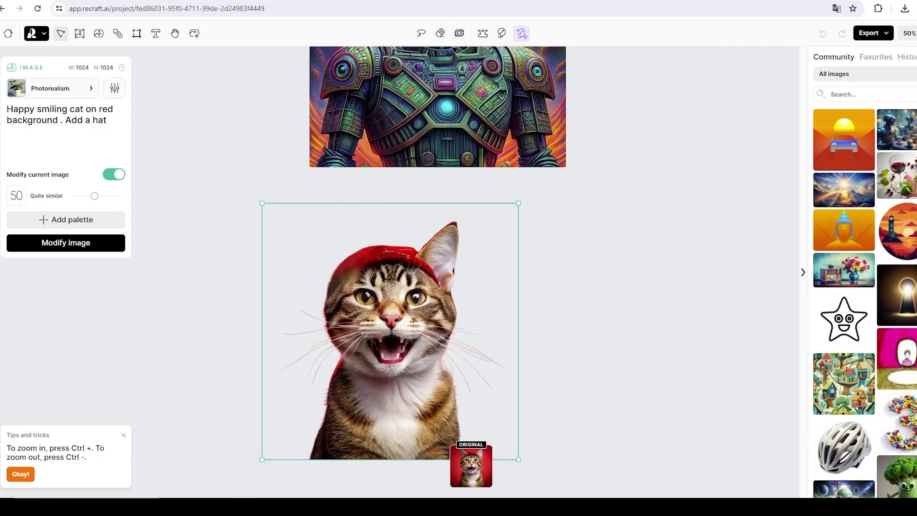
{"action": "mouse_move", "coordinate": [457, 36]}
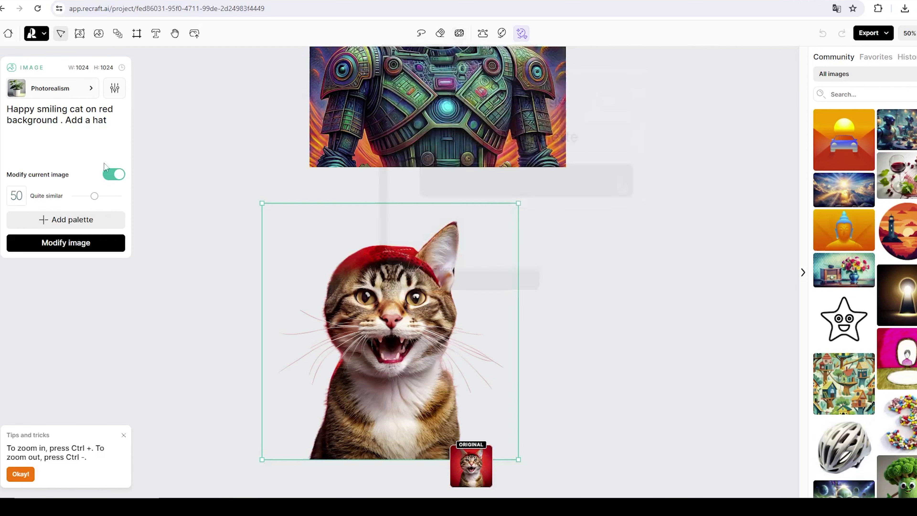
{"action": "left_click", "coordinate": [115, 121]}
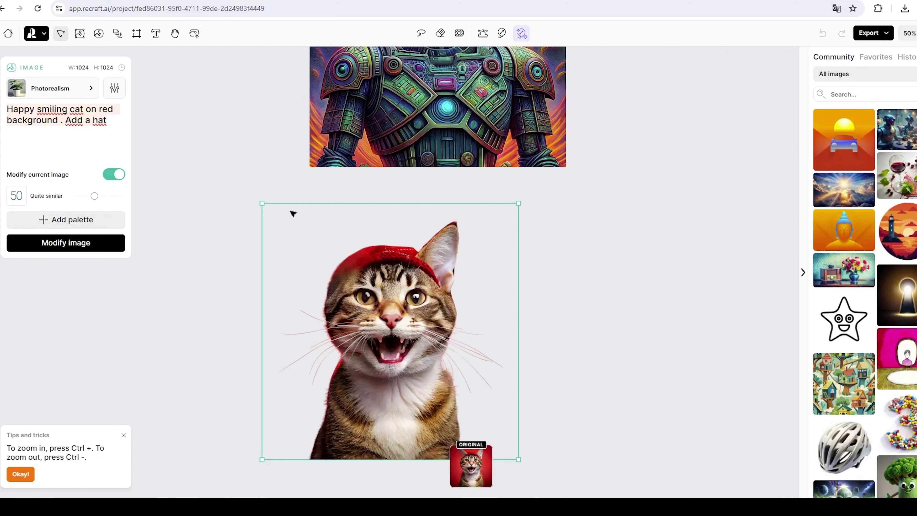
{"action": "type", "text": "C"}
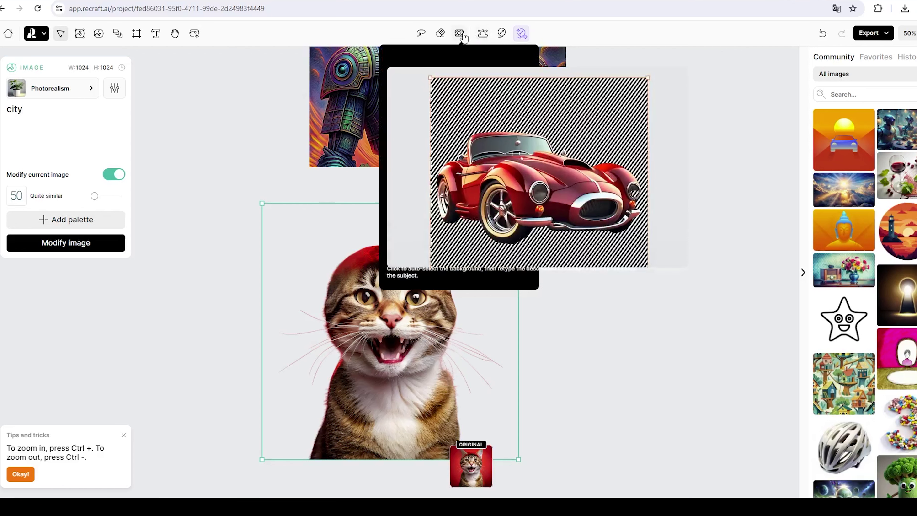
{"action": "left_click", "coordinate": [460, 34]}
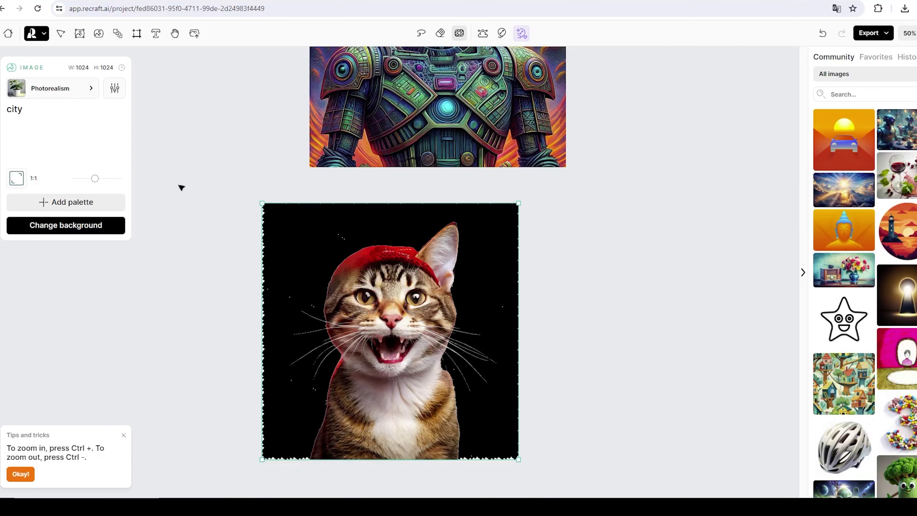
{"action": "left_click", "coordinate": [54, 228]}
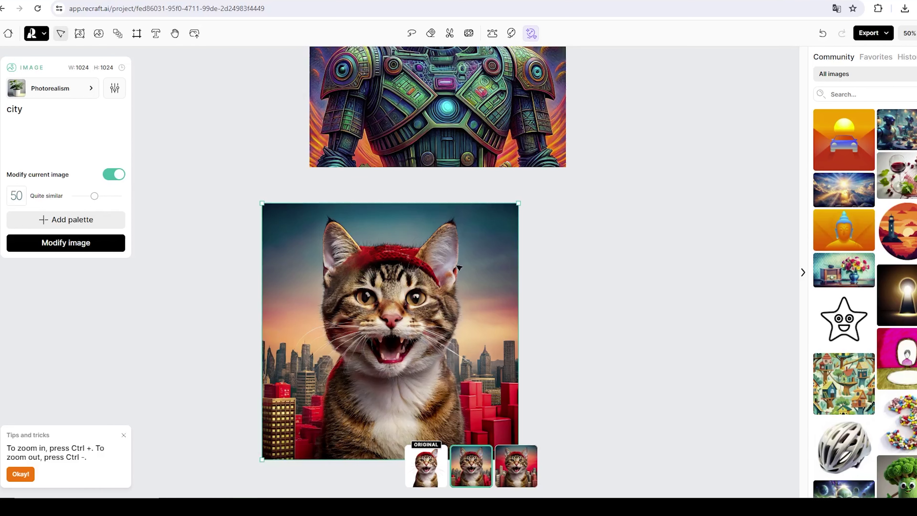
{"action": "left_click", "coordinate": [501, 467]}
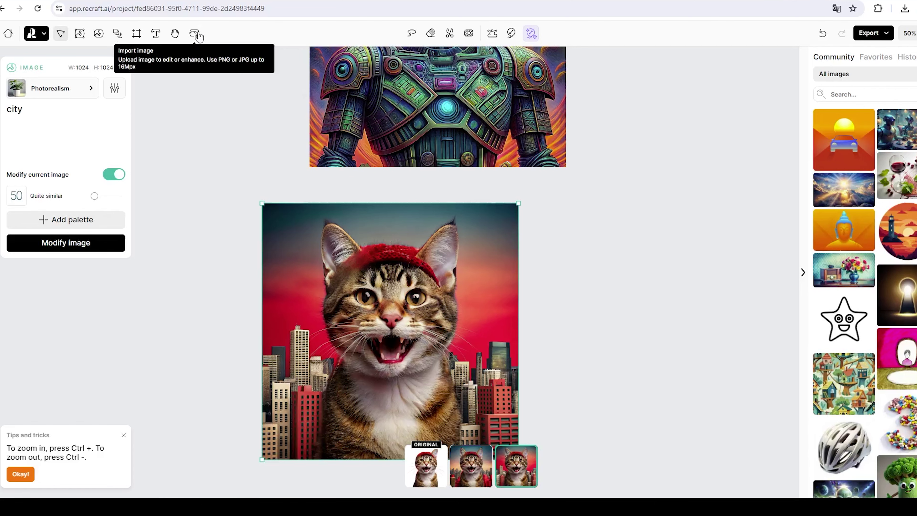
Import the black-and-white vampire relief picture from the "foto artistiche" folder and upscale its resolution
{"action": "left_click", "coordinate": [197, 35]}
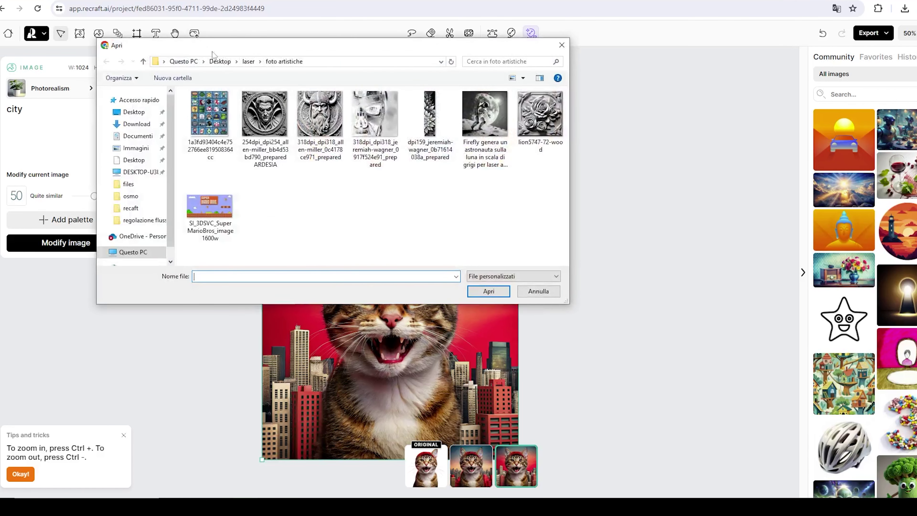
{"action": "double_click", "coordinate": [277, 129]}
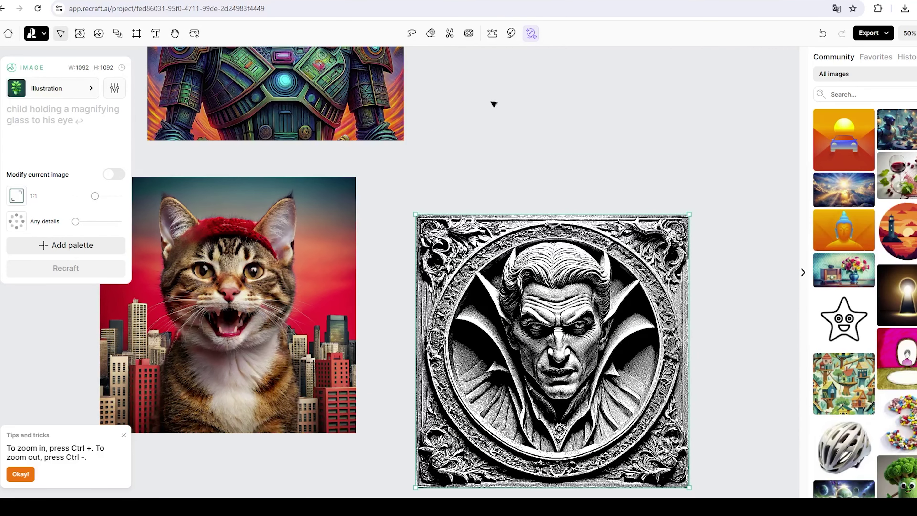
{"action": "left_click", "coordinate": [507, 36]}
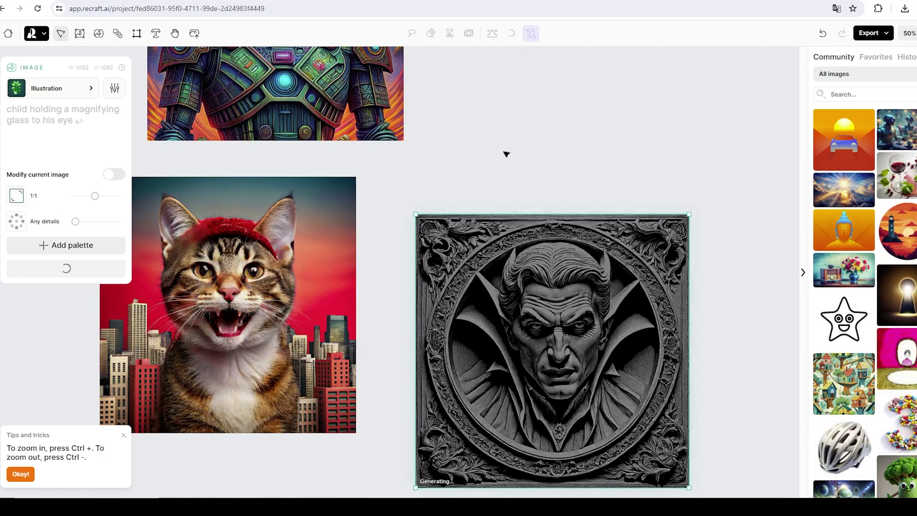
Examine the upscaled vampire relief both as a whole and up close for its fine detail
{"action": "scroll", "coordinate": [498, 170], "scroll_direction": "down", "scroll_amount": 5}
{"action": "scroll", "coordinate": [469, 152], "scroll_direction": "right", "scroll_amount": 5}
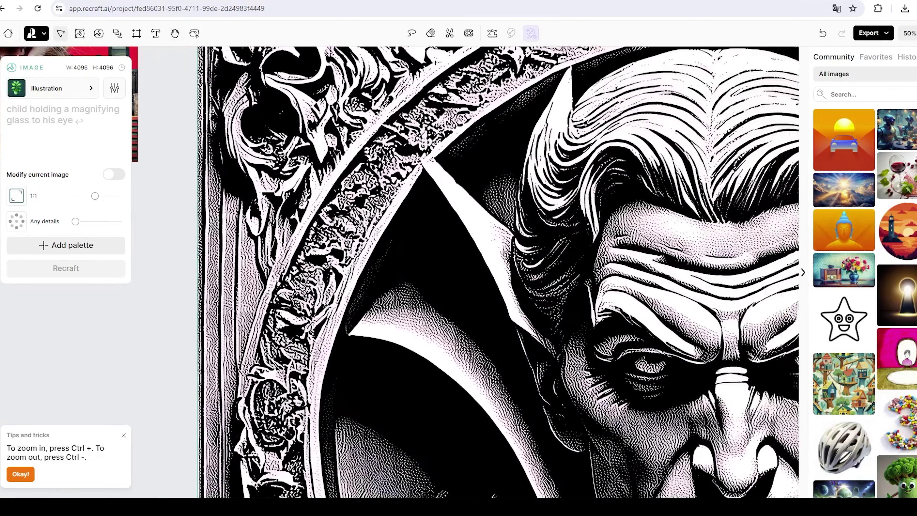
{"action": "scroll", "coordinate": [463, 148], "scroll_direction": "down", "scroll_amount": 5}
{"action": "scroll", "coordinate": [463, 148], "scroll_direction": "up", "scroll_amount": 1}
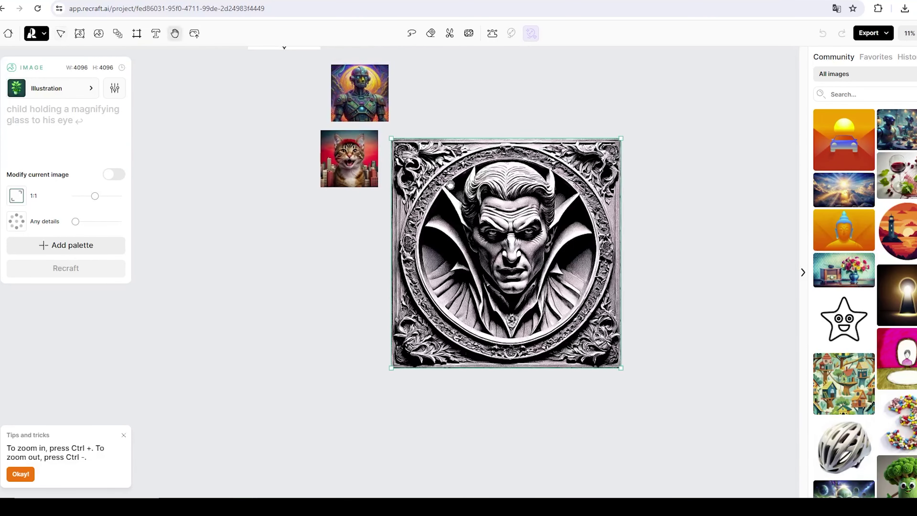
{"action": "scroll", "coordinate": [515, 198], "scroll_direction": "down", "scroll_amount": 2}
{"action": "scroll", "coordinate": [515, 198], "scroll_direction": "up", "scroll_amount": 5}
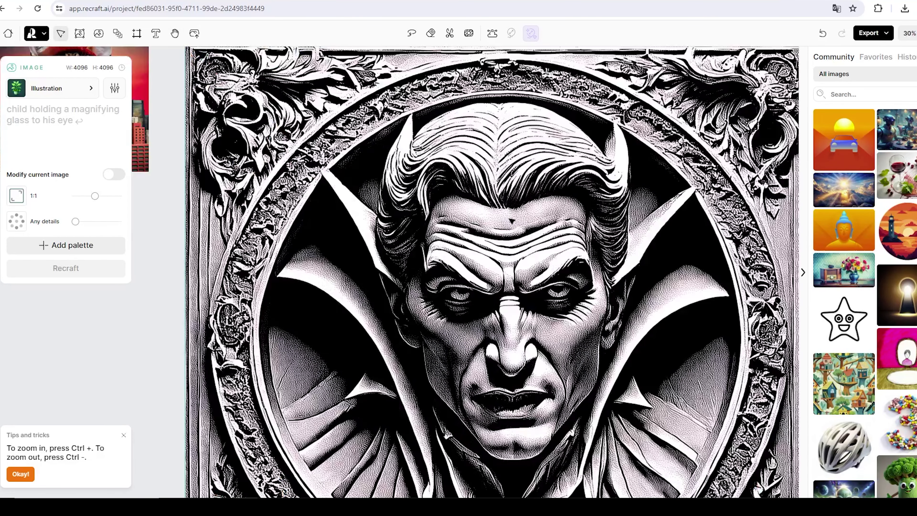
{"action": "scroll", "coordinate": [513, 220], "scroll_direction": "down", "scroll_amount": 5}
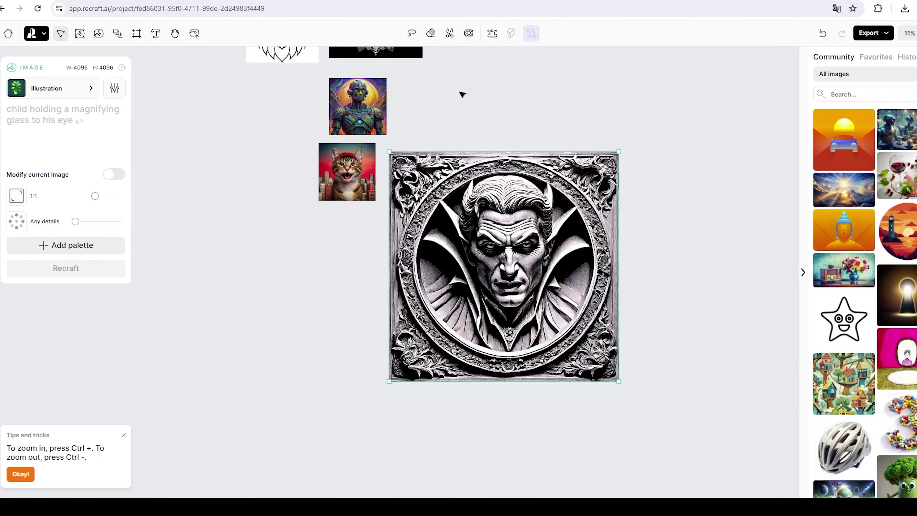
Try to enhance the details of the cat image with the city background, and dismiss the subscription offer
{"action": "key", "text": "ctrl+z"}
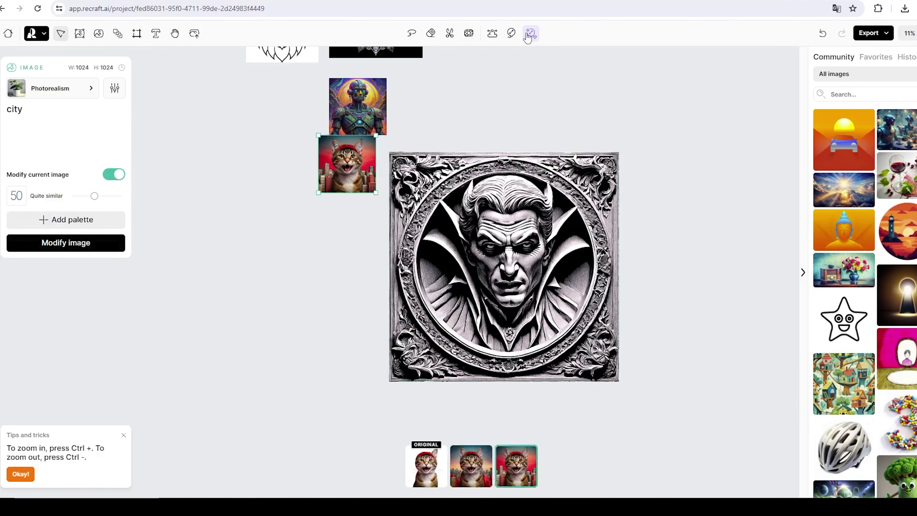
{"action": "mouse_move", "coordinate": [527, 36]}
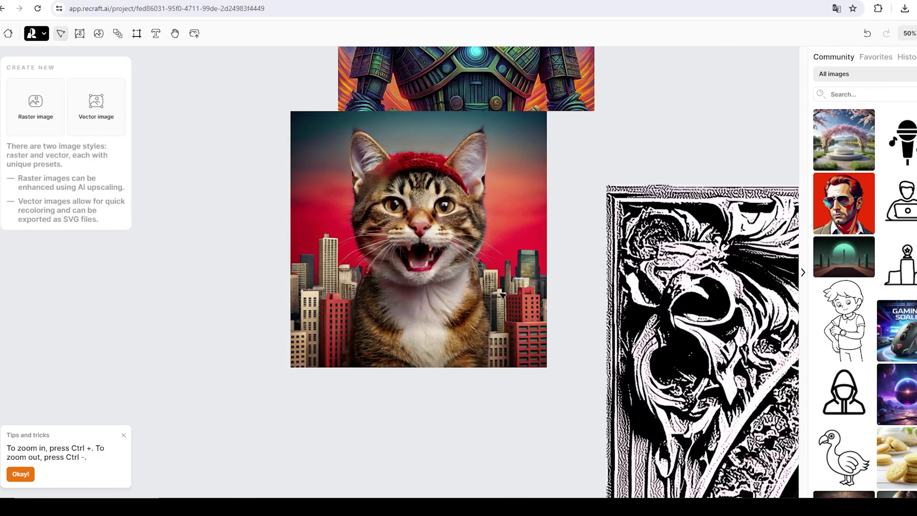
{"action": "left_click", "coordinate": [503, 295]}
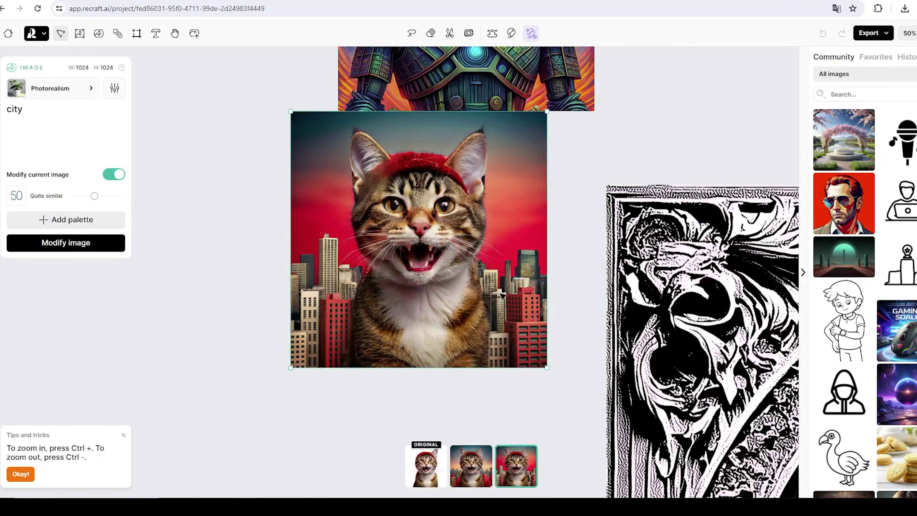
{"action": "left_click", "coordinate": [530, 34]}
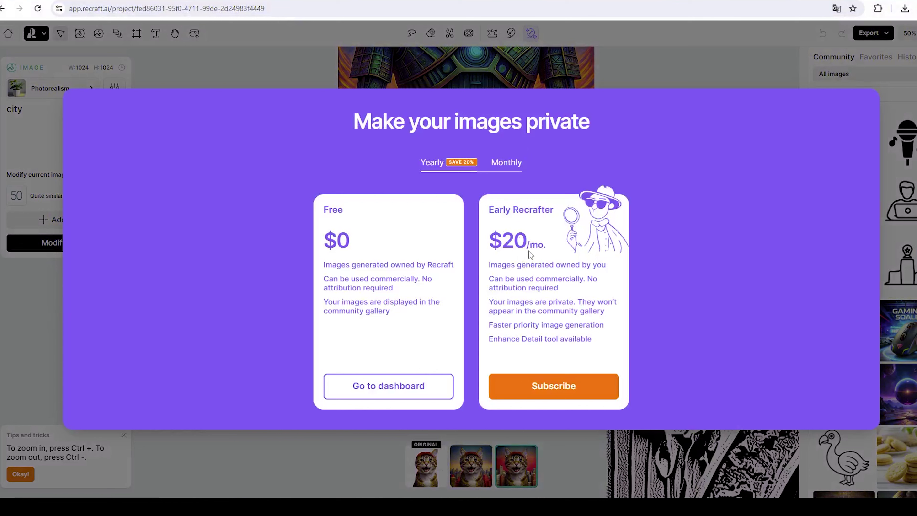
{"action": "left_click", "coordinate": [284, 468]}
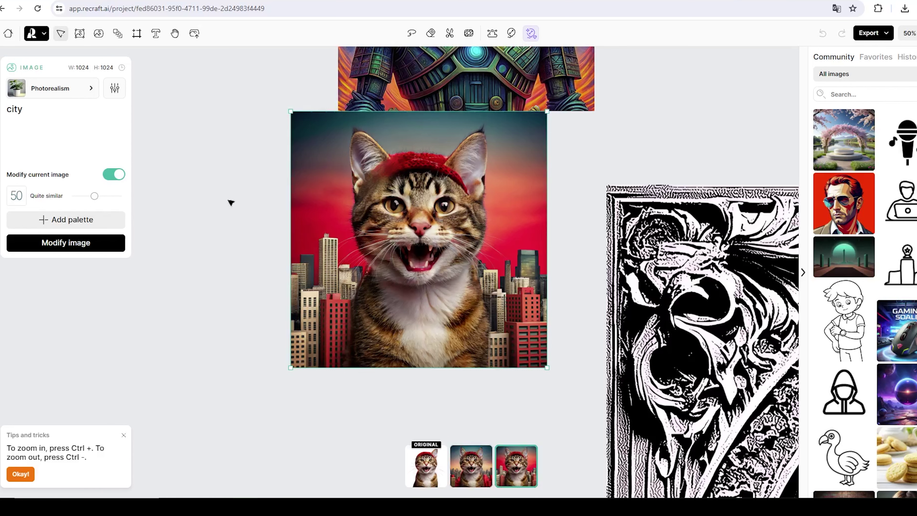
Place a new image set with six frames in the Vector art style on the canvas, beginning beside the cat image
{"action": "left_click", "coordinate": [80, 36]}
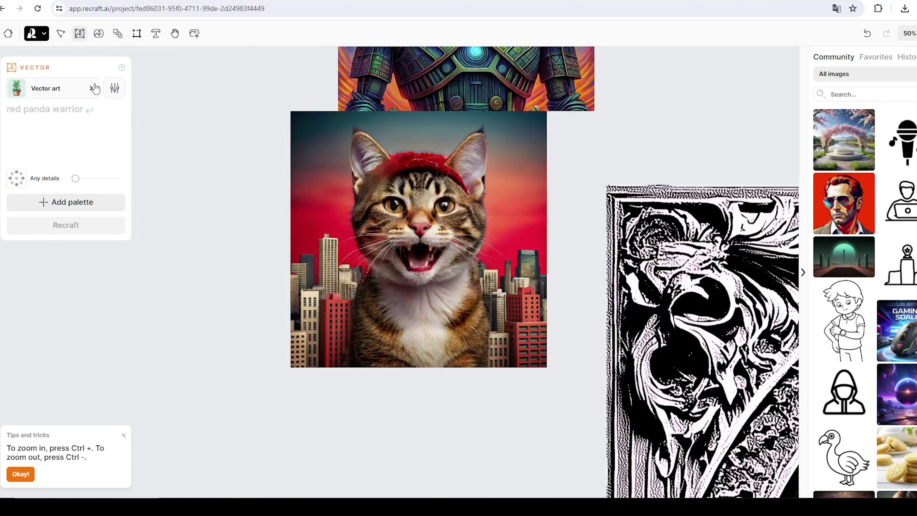
{"action": "left_click", "coordinate": [118, 34]}
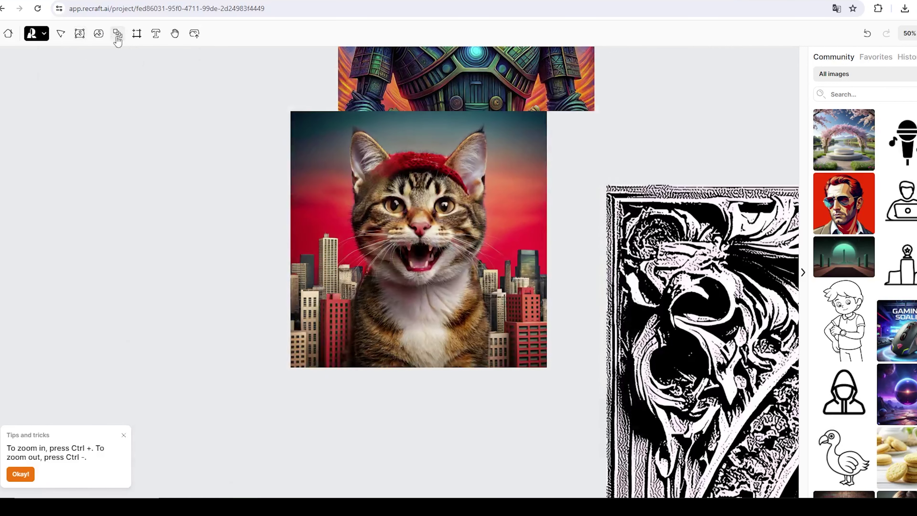
{"action": "left_click_drag", "start_coordinate": [56, 102], "coordinate": [252, 276]}
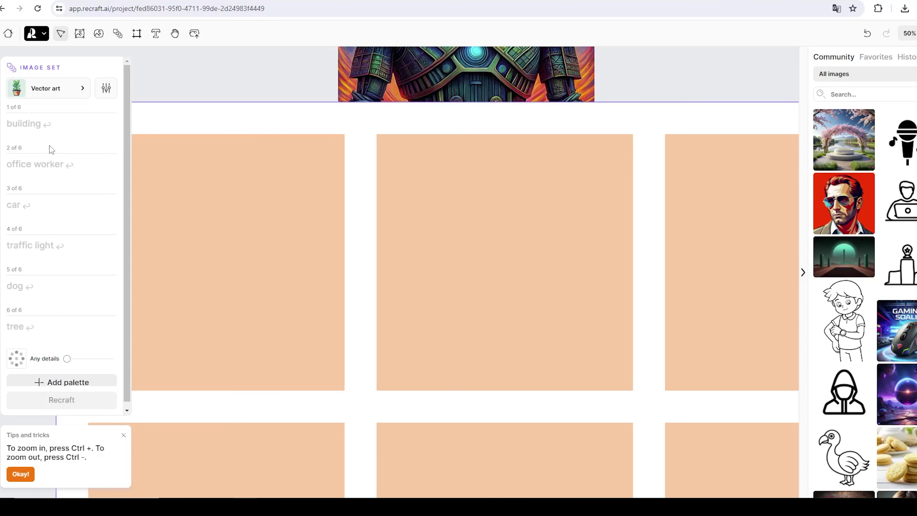
Generate the image set in the Flat 2.0 style with the prompts "man", "man at work", "man sleeping" and "man study"
{"action": "left_click", "coordinate": [73, 91]}
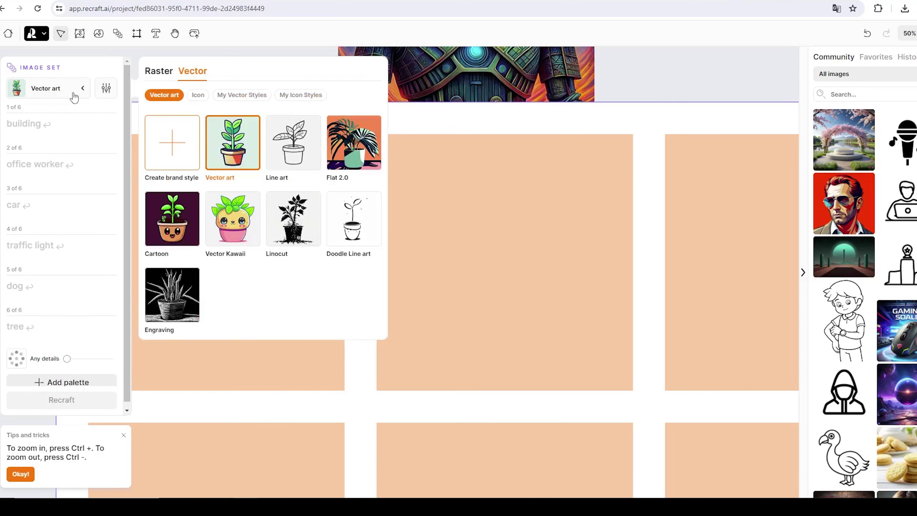
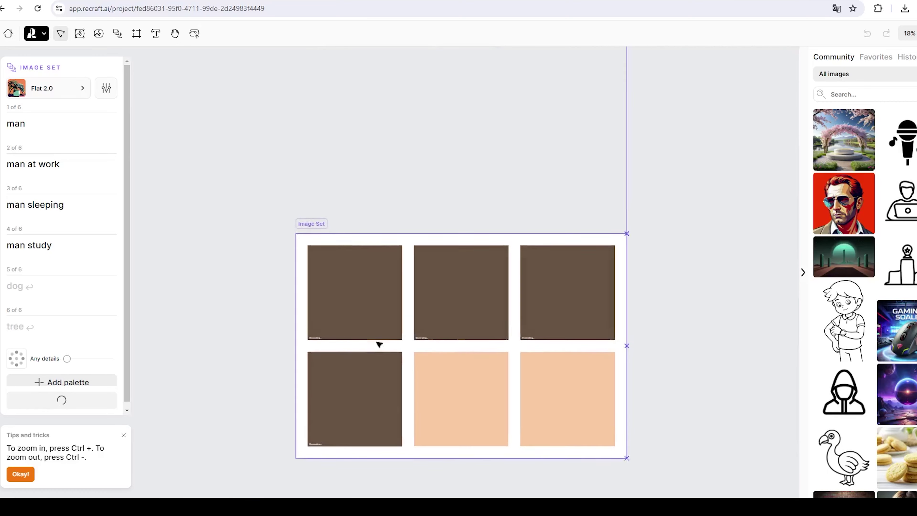
{"action": "scroll", "coordinate": [414, 348], "scroll_direction": "up", "scroll_amount": 5}
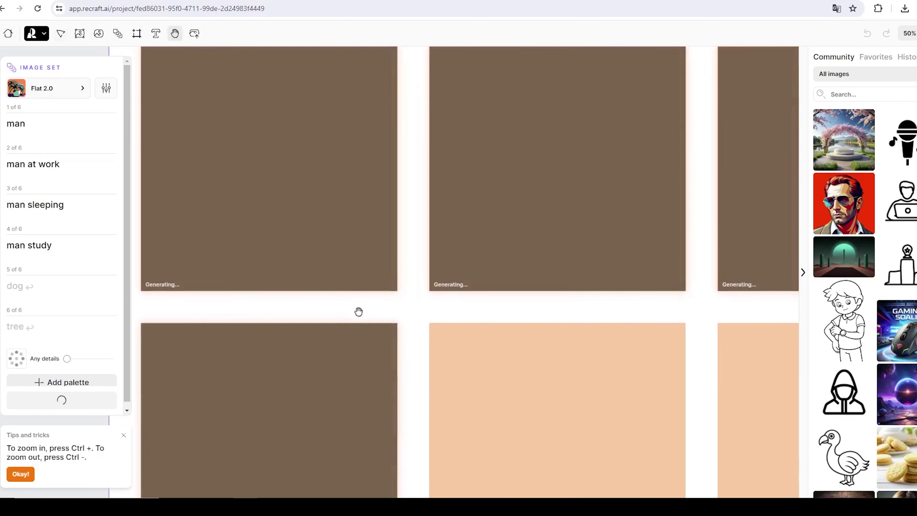
{"action": "key", "text": "v"}
{"action": "scroll", "coordinate": [362, 309], "scroll_direction": "down", "scroll_amount": 3}
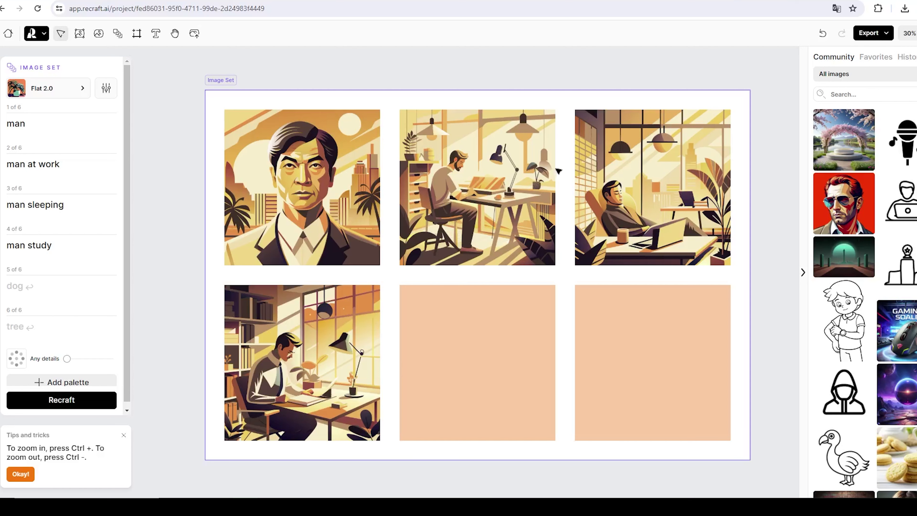
Regenerate the second image of the set with the prompt "man at work on the sun"
{"action": "left_click", "coordinate": [500, 199]}
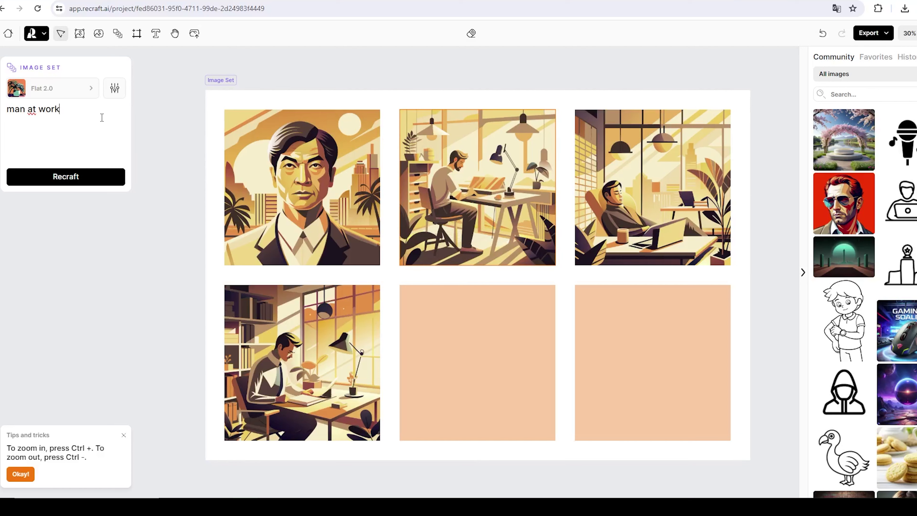
{"action": "type", "text": "n the sun"}
{"action": "left_click", "coordinate": [88, 178]}
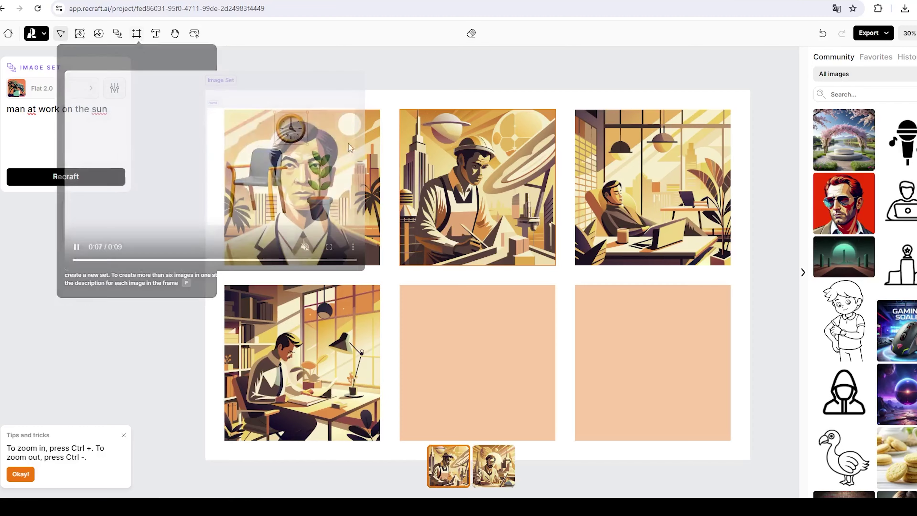
Draw an empty frame about 1802 by 1677 on the free canvas beside the image set
{"action": "scroll", "coordinate": [223, 101], "scroll_direction": "down", "scroll_amount": 5}
{"action": "scroll", "coordinate": [223, 102], "scroll_direction": "right", "scroll_amount": 3}
{"action": "scroll", "coordinate": [223, 101], "scroll_direction": "right", "scroll_amount": 5}
{"action": "scroll", "coordinate": [223, 102], "scroll_direction": "up", "scroll_amount": 2}
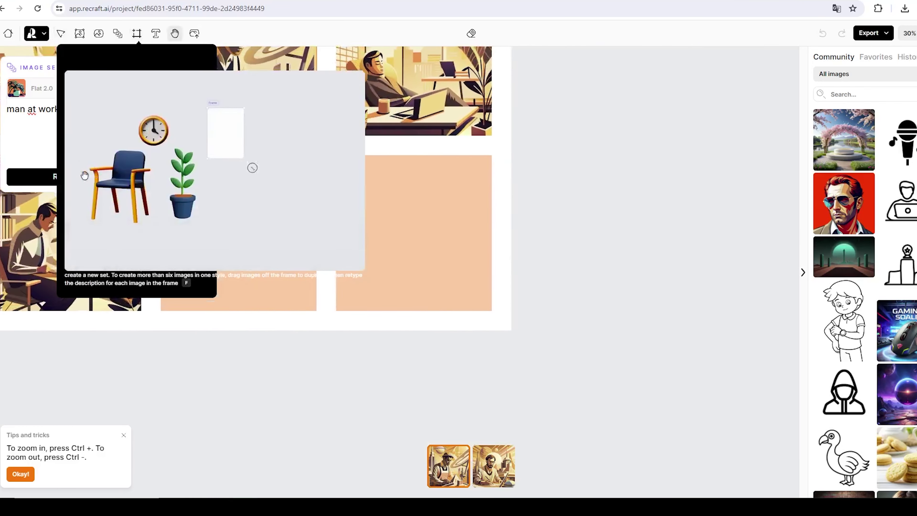
{"action": "left_click", "coordinate": [136, 34]}
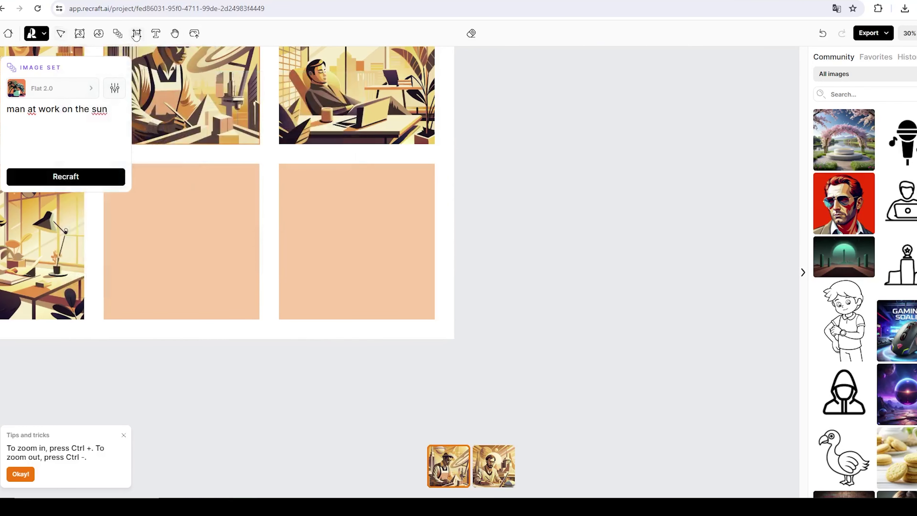
{"action": "left_click_drag", "start_coordinate": [490, 146], "coordinate": [557, 217]}
{"action": "left_click_drag", "start_coordinate": [595, 271], "coordinate": [765, 401]}
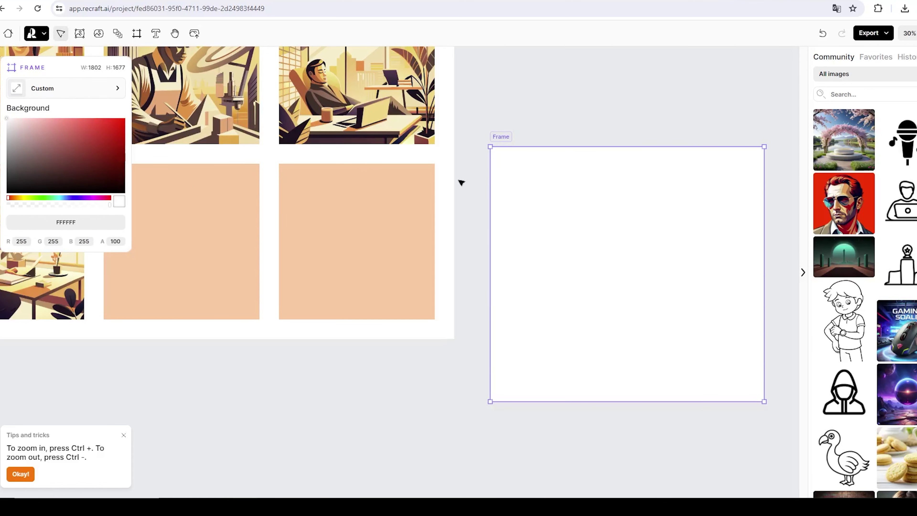
Place copies of the sleeping man and the man at work on the sun from the image set in the new frame
{"action": "left_click", "coordinate": [330, 101]}
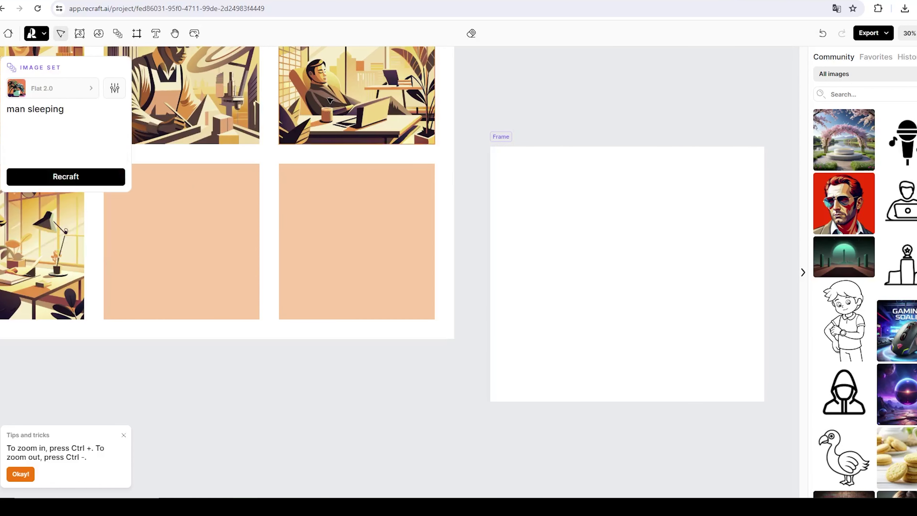
{"action": "left_click_drag", "start_coordinate": [339, 98], "coordinate": [563, 272]}
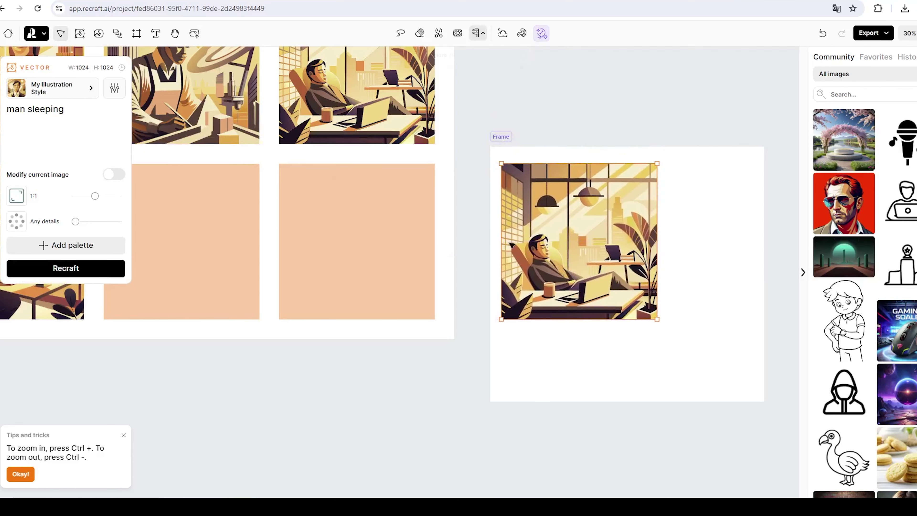
{"action": "left_click", "coordinate": [219, 122]}
{"action": "left_click_drag", "start_coordinate": [203, 120], "coordinate": [678, 373]}
Move the black-and-white vampire relief from its place on the canvas into the frame with the two copied images
{"action": "scroll", "coordinate": [517, 254], "scroll_direction": "down", "scroll_amount": 3}
{"action": "scroll", "coordinate": [501, 246], "scroll_direction": "up", "scroll_amount": 2}
{"action": "scroll", "coordinate": [501, 245], "scroll_direction": "right", "scroll_amount": 1}
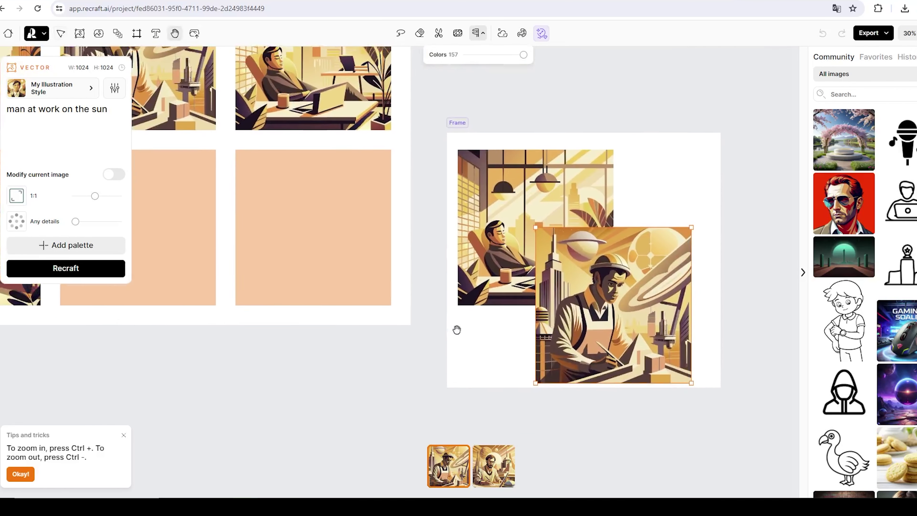
{"action": "scroll", "coordinate": [457, 330], "scroll_direction": "down", "scroll_amount": 1}
{"action": "scroll", "coordinate": [483, 199], "scroll_direction": "down", "scroll_amount": 5}
{"action": "scroll", "coordinate": [483, 199], "scroll_direction": "up", "scroll_amount": 2}
{"action": "left_click", "coordinate": [412, 87]}
{"action": "left_click_drag", "start_coordinate": [482, 127], "coordinate": [476, 272]}
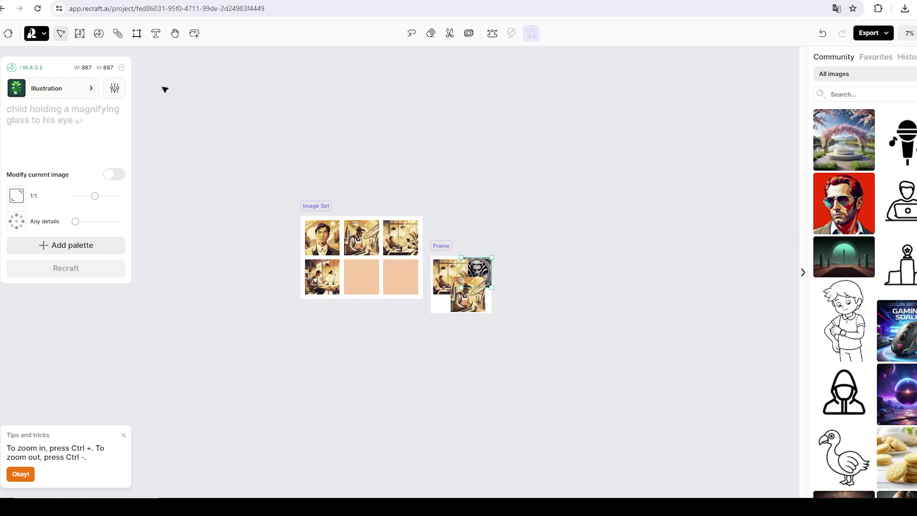
Add a text object with the person's first name over the sleeping man image in the set
{"action": "left_click", "coordinate": [155, 33]}
{"action": "scroll", "coordinate": [401, 297], "scroll_direction": "up", "scroll_amount": 3}
{"action": "scroll", "coordinate": [401, 297], "scroll_direction": "down", "scroll_amount": 3}
{"action": "scroll", "coordinate": [397, 299], "scroll_direction": "up", "scroll_amount": 6}
{"action": "key", "text": "h"}
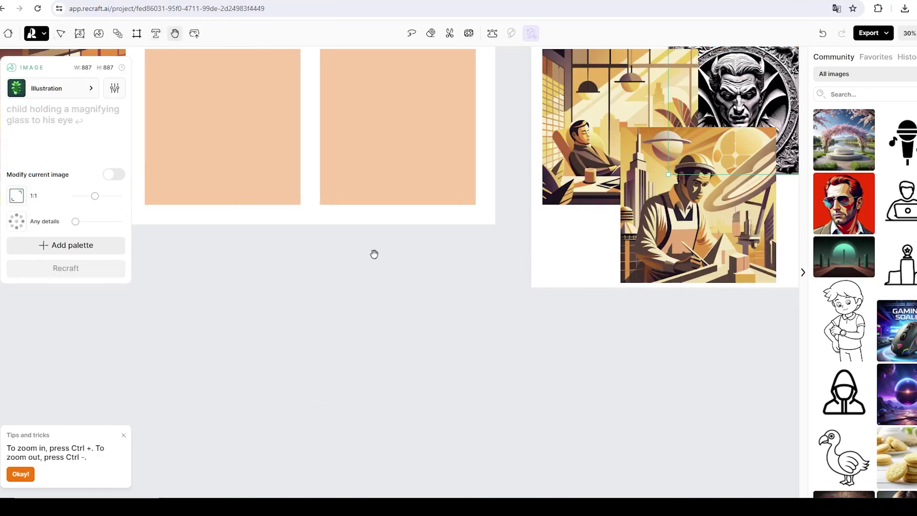
{"action": "scroll", "coordinate": [374, 254], "scroll_direction": "up", "scroll_amount": 7}
{"action": "key", "text": "v"}
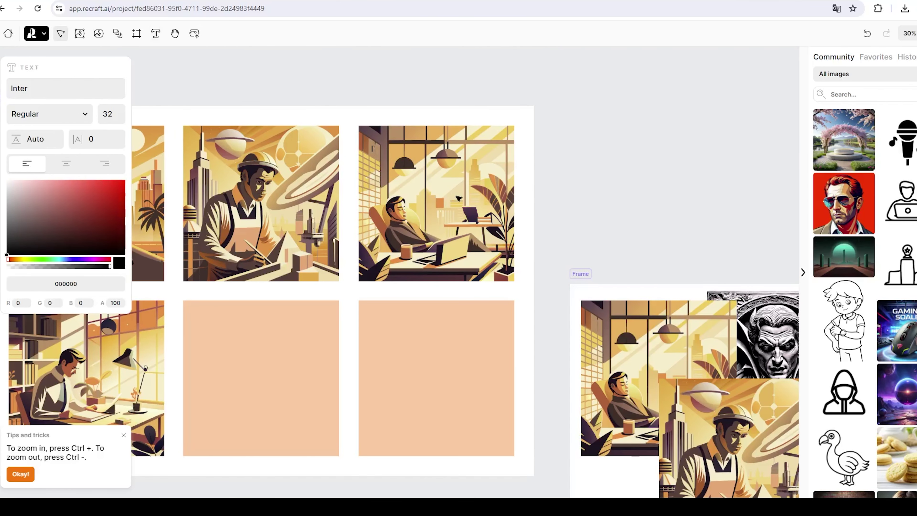
{"action": "left_click", "coordinate": [371, 148]}
{"action": "type", "text": "steFANO"}
Try to apply the Irish Grover font to the name text, and set its size to 510
{"action": "left_click", "coordinate": [59, 87]}
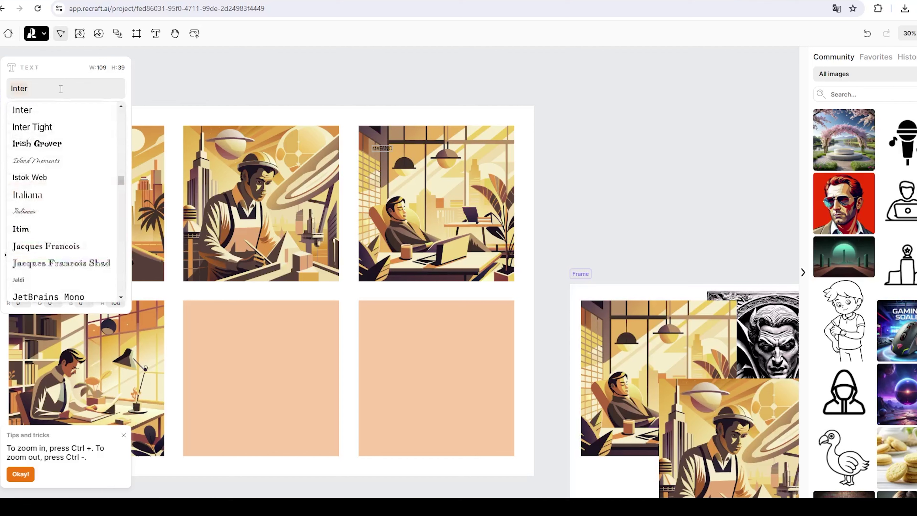
{"action": "left_click", "coordinate": [47, 144]}
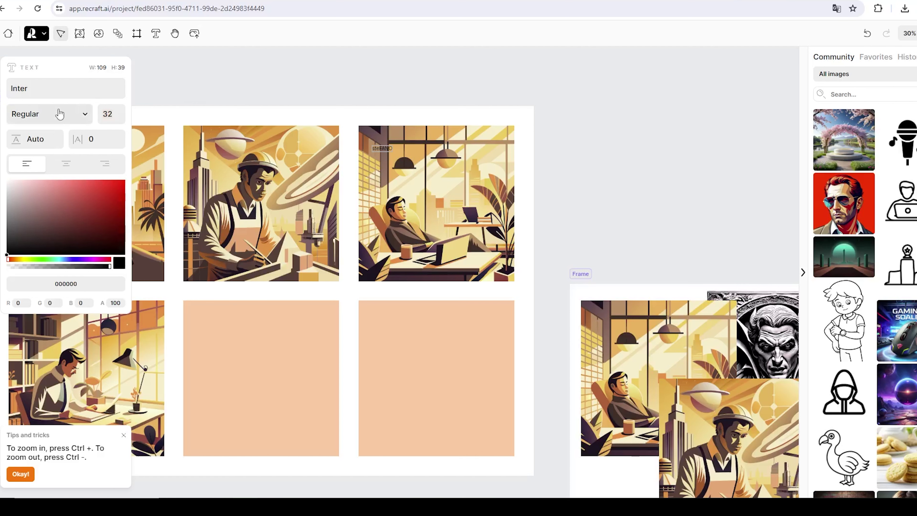
{"action": "type", "text": "70"}
{"action": "key", "text": "BackSpace"}
{"action": "key", "text": "BackSpace"}
{"action": "type", "text": "5200"}
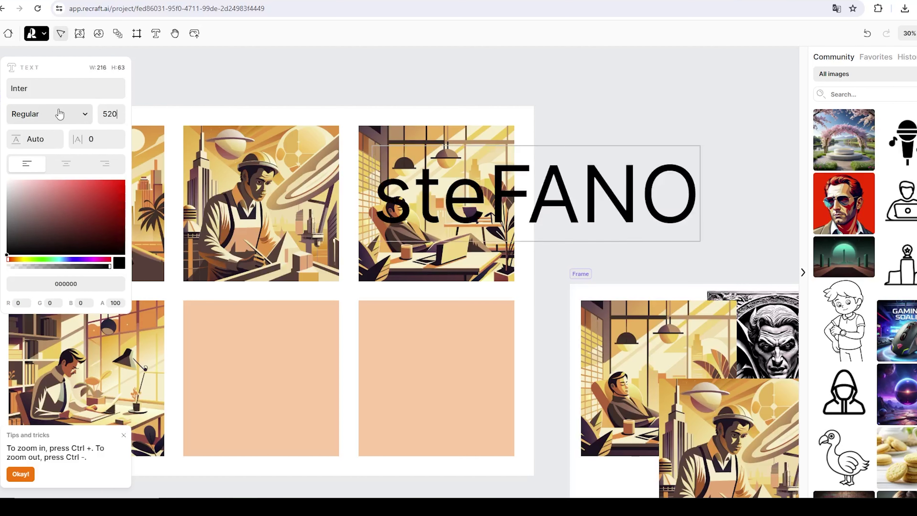
{"action": "key", "text": "BackSpace"}
{"action": "key", "text": "BackSpace"}
{"action": "key", "text": "BackSpace"}
{"action": "type", "text": "1"}
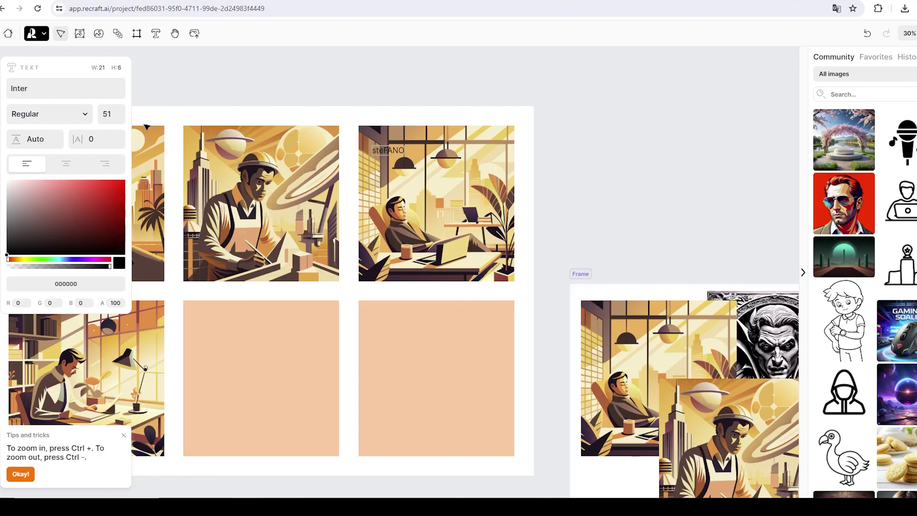
{"action": "type", "text": "0"}
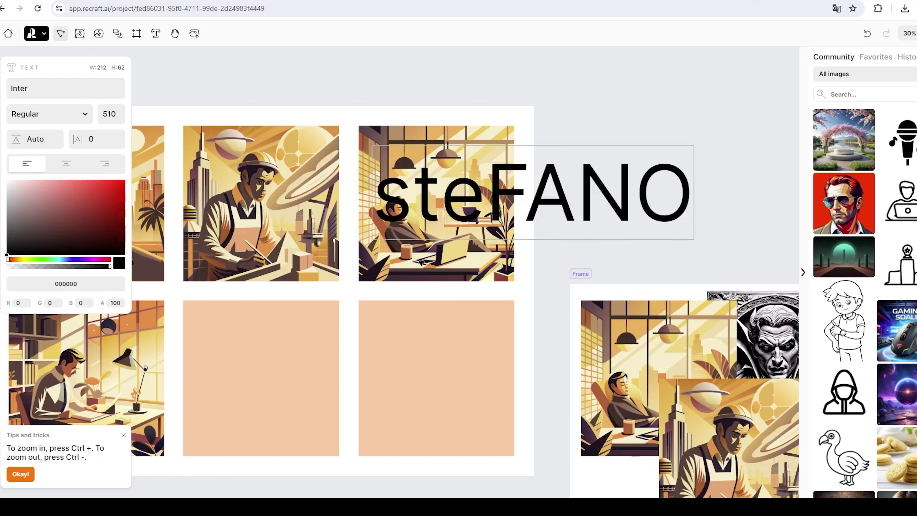
Change the font of the name text to Island Moments
{"action": "left_click", "coordinate": [634, 126]}
{"action": "left_click", "coordinate": [613, 180]}
{"action": "left_click", "coordinate": [82, 84]}
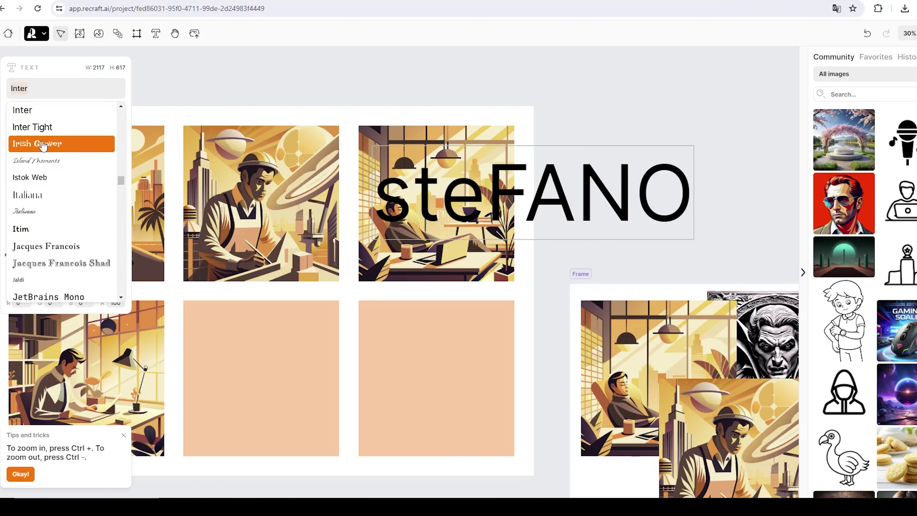
{"action": "left_click", "coordinate": [40, 161]}
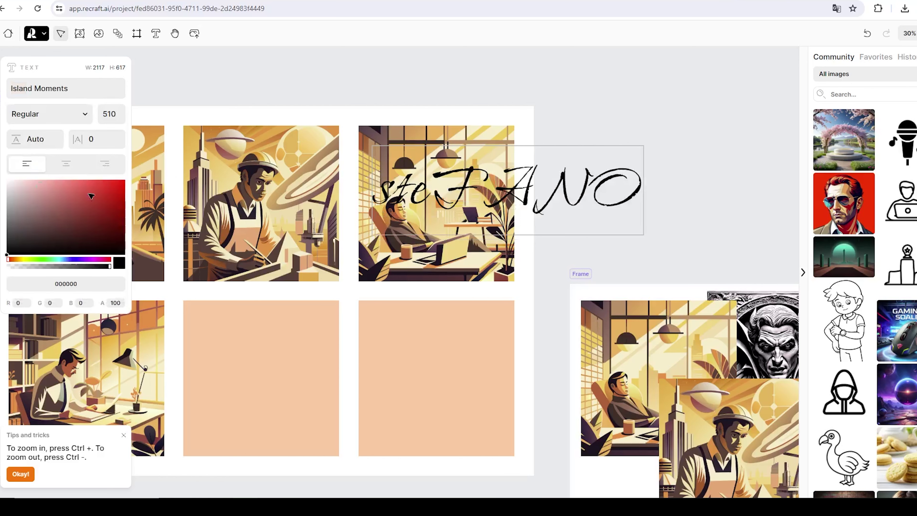
Right-align the name text and colour it violet, 4024B4
{"action": "left_click", "coordinate": [66, 164]}
{"action": "left_click", "coordinate": [106, 170]}
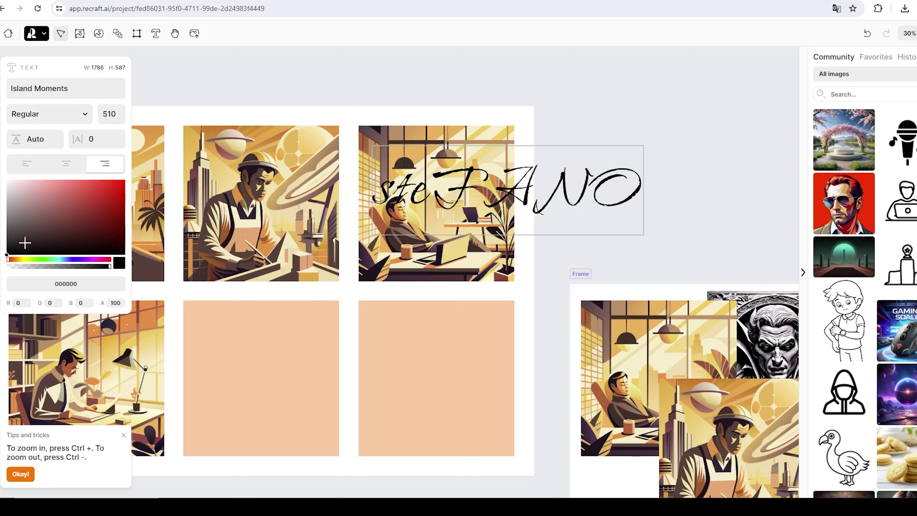
{"action": "mouse_move", "coordinate": [12, 249]}
{"action": "left_mouse_down"}
{"action": "mouse_move", "coordinate": [97, 217]}
{"action": "mouse_move", "coordinate": [102, 201]}
{"action": "left_mouse_up"}
{"action": "left_click_drag", "start_coordinate": [68, 259], "coordinate": [79, 260]}
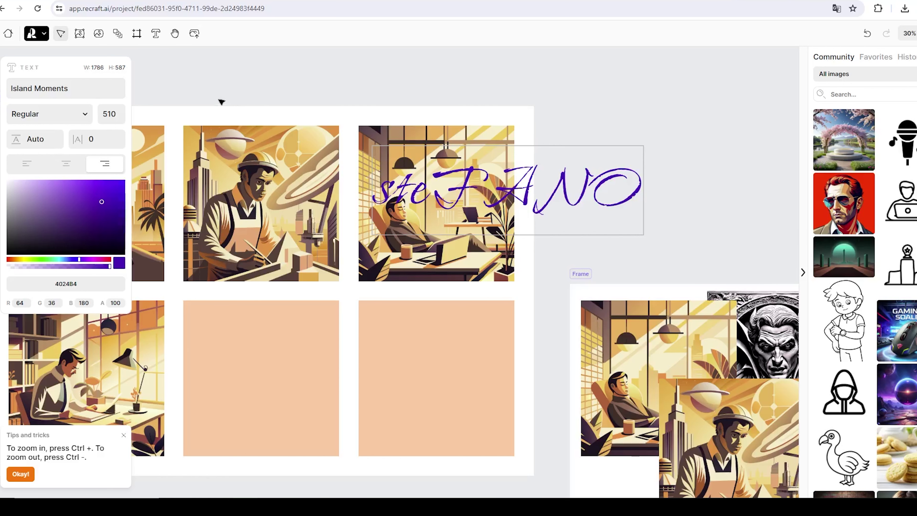
Look over the image set, the name text and the neighbouring frame across the canvas
{"action": "scroll", "coordinate": [220, 101], "scroll_direction": "left", "scroll_amount": 1}
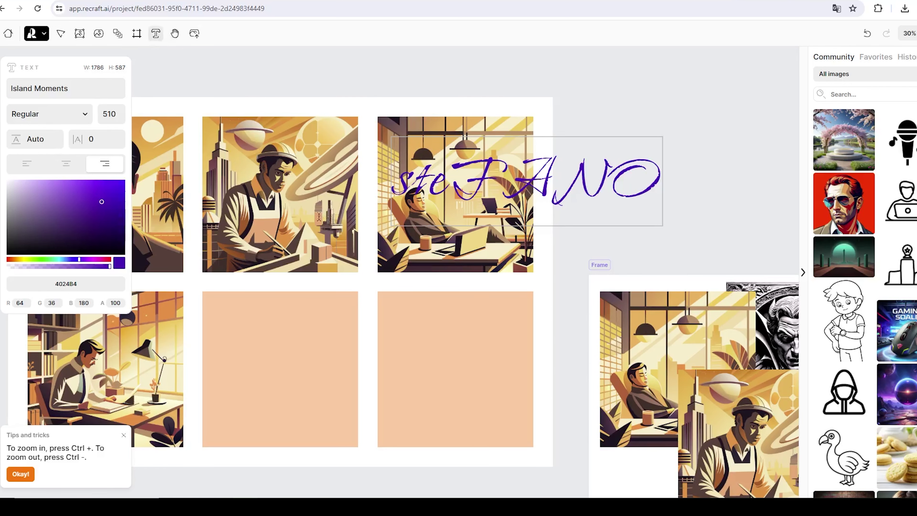
{"action": "left_click", "coordinate": [176, 34]}
{"action": "left_click_drag", "start_coordinate": [309, 141], "coordinate": [270, 111]}
{"action": "left_click", "coordinate": [174, 36]}
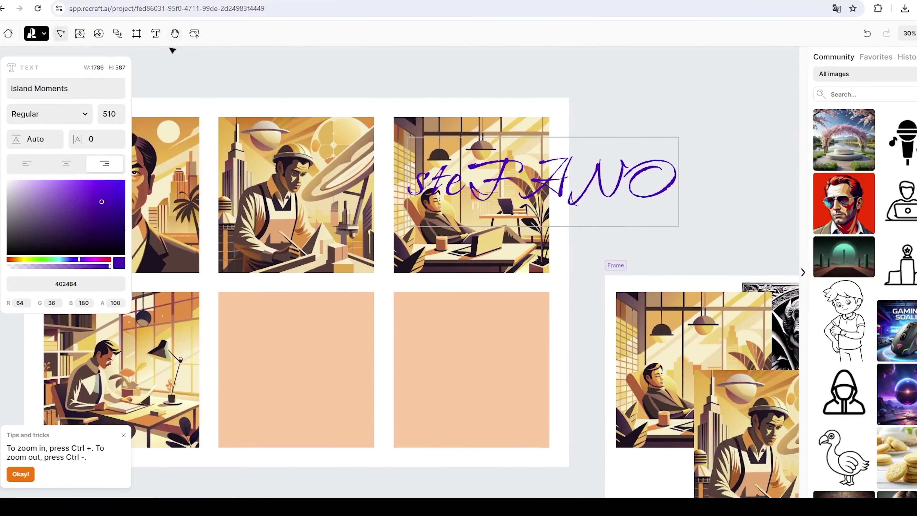
{"action": "scroll", "coordinate": [290, 132], "scroll_direction": "down", "scroll_amount": 5}
{"action": "scroll", "coordinate": [289, 136], "scroll_direction": "up", "scroll_amount": 5}
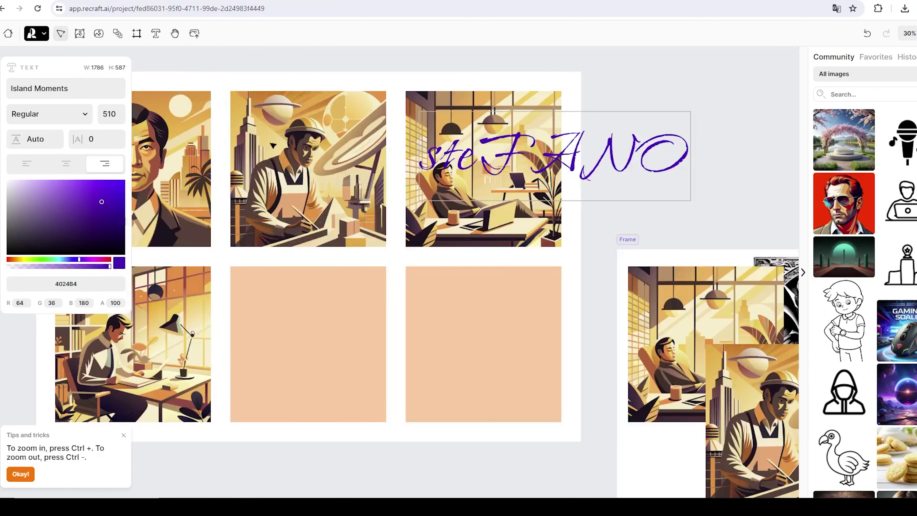
{"action": "scroll", "coordinate": [273, 146], "scroll_direction": "down", "scroll_amount": 5}
{"action": "scroll", "coordinate": [273, 145], "scroll_direction": "right", "scroll_amount": 5}
{"action": "scroll", "coordinate": [361, 199], "scroll_direction": "up", "scroll_amount": 10}
{"action": "scroll", "coordinate": [361, 199], "scroll_direction": "left", "scroll_amount": 10}
{"action": "scroll", "coordinate": [427, 229], "scroll_direction": "down", "scroll_amount": 3}
{"action": "scroll", "coordinate": [427, 228], "scroll_direction": "right", "scroll_amount": 3}
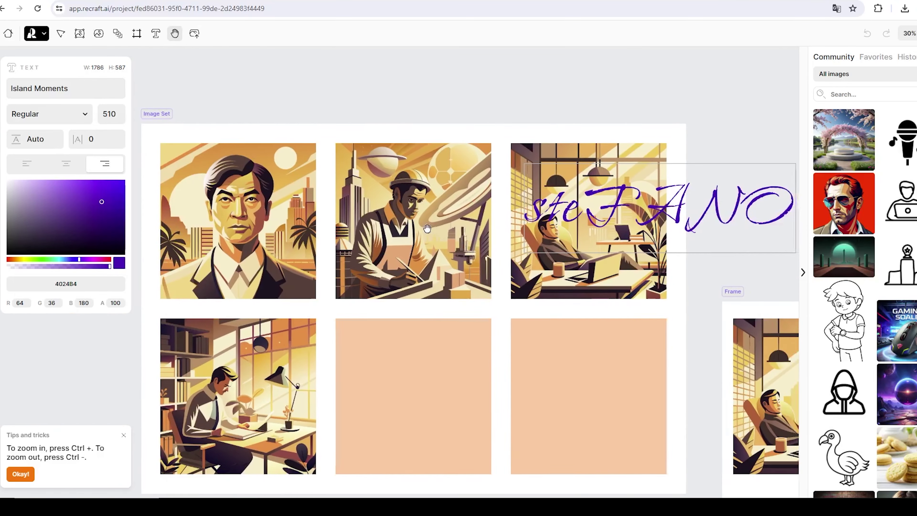
{"action": "scroll", "coordinate": [427, 228], "scroll_direction": "down", "scroll_amount": 2}
{"action": "scroll", "coordinate": [427, 229], "scroll_direction": "right", "scroll_amount": 5}
{"action": "key", "text": "v"}
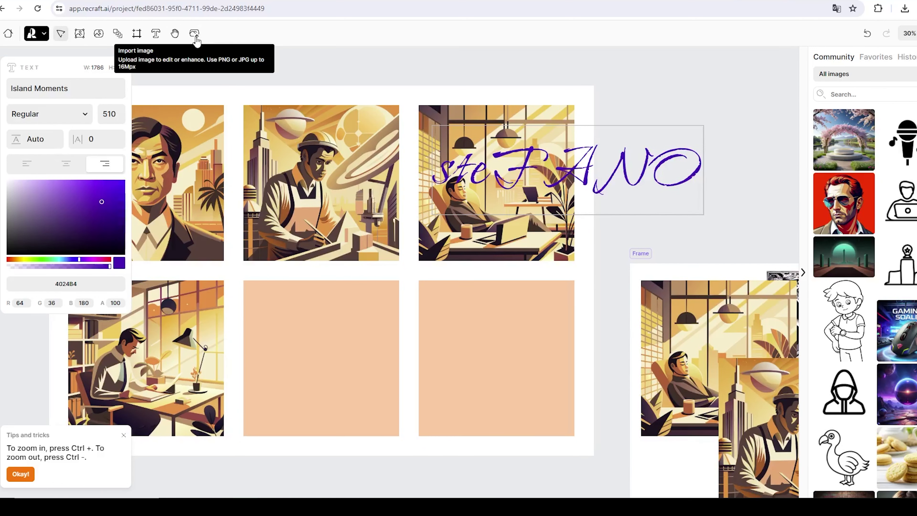
{"action": "scroll", "coordinate": [299, 72], "scroll_direction": "down", "scroll_amount": 10}
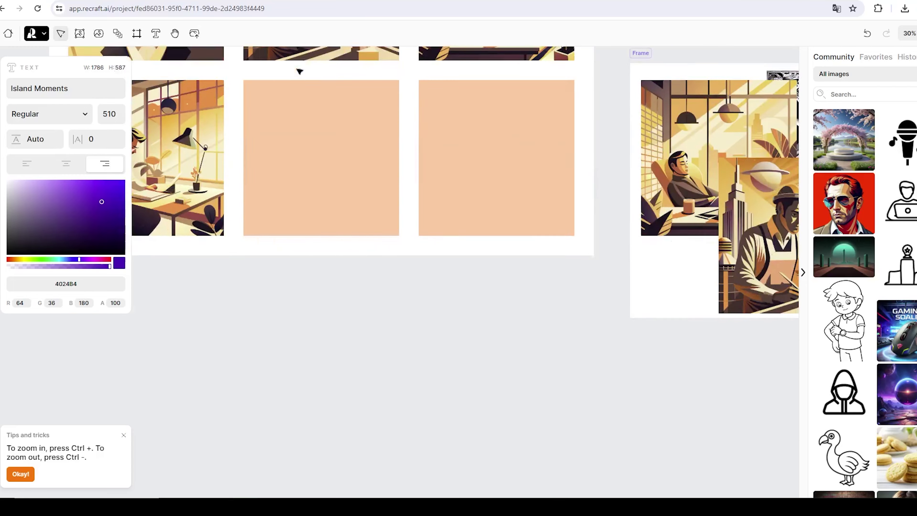
Move the vampire relief out of the frame onto the empty canvas beside it
{"action": "key", "text": "h"}
{"action": "left_click_drag", "start_coordinate": [476, 145], "coordinate": [164, 255]}
{"action": "scroll", "coordinate": [164, 255], "scroll_direction": "up", "scroll_amount": 5}
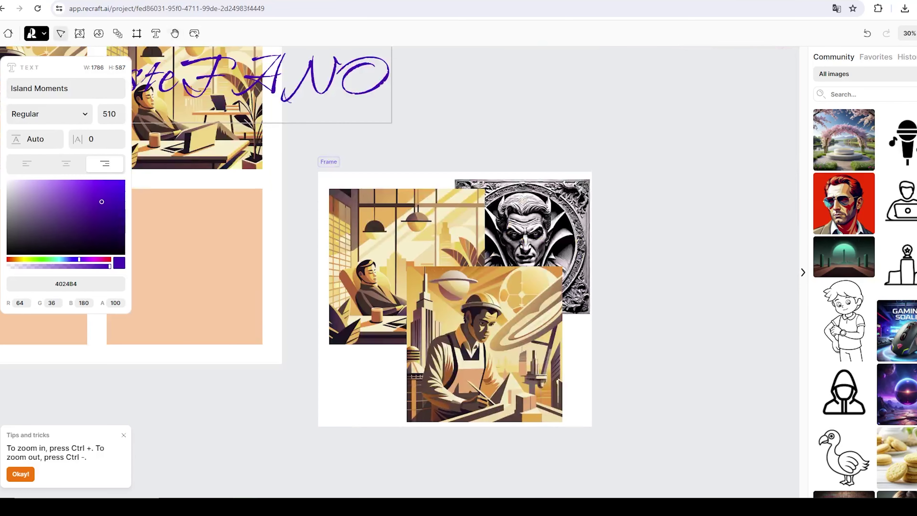
{"action": "key", "text": "v"}
{"action": "left_click_drag", "start_coordinate": [522, 192], "coordinate": [674, 188]}
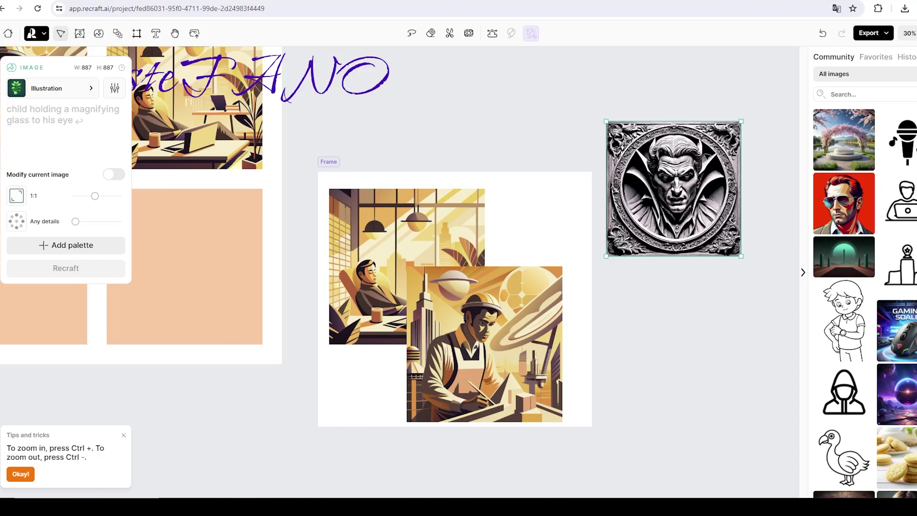
Browse the community gallery for images and styles made by others
{"action": "scroll", "coordinate": [874, 153], "scroll_direction": "down", "scroll_amount": 3}
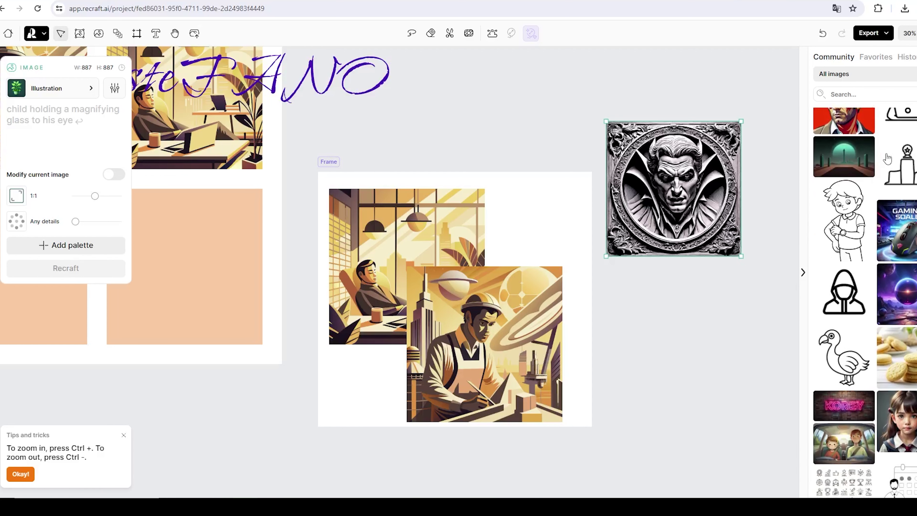
{"action": "scroll", "coordinate": [908, 159], "scroll_direction": "down", "scroll_amount": 10}
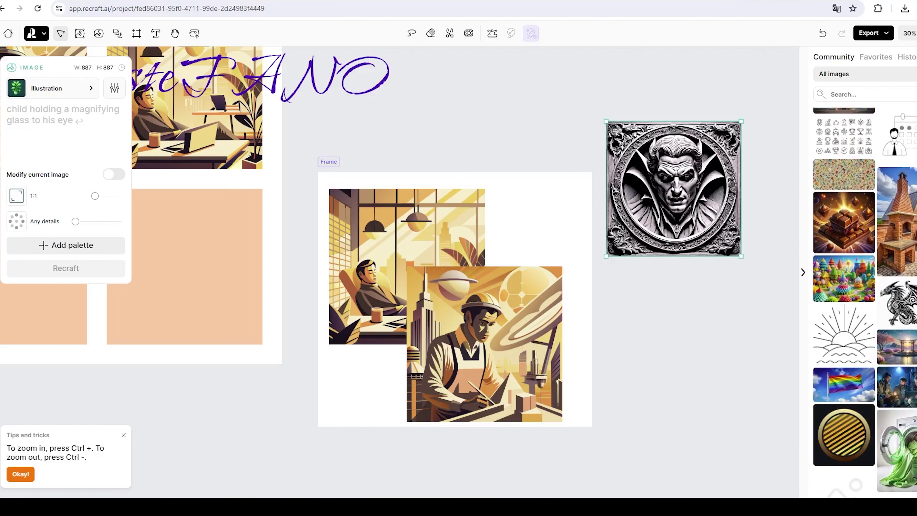
{"action": "scroll", "coordinate": [909, 231], "scroll_direction": "down", "scroll_amount": 3}
{"action": "scroll", "coordinate": [909, 231], "scroll_direction": "down", "scroll_amount": 10}
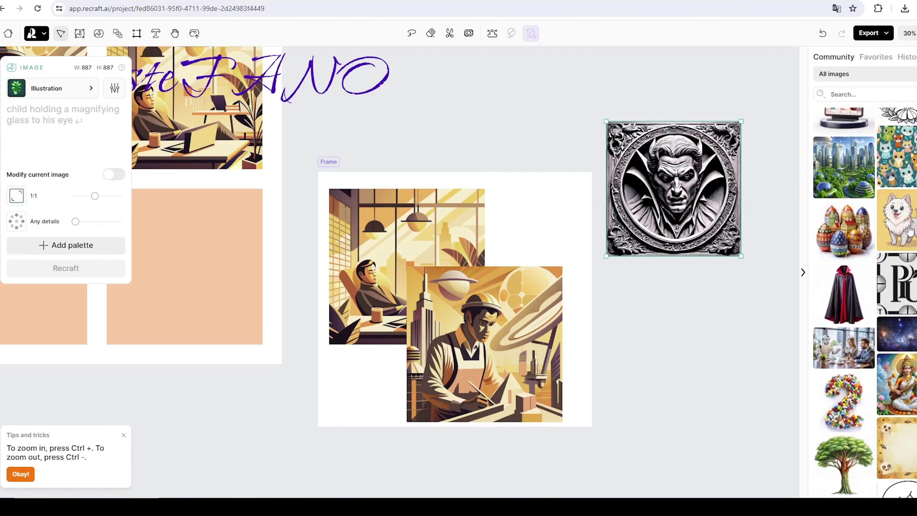
{"action": "scroll", "coordinate": [909, 231], "scroll_direction": "down", "scroll_amount": 10}
{"action": "scroll", "coordinate": [908, 228], "scroll_direction": "down", "scroll_amount": 12}
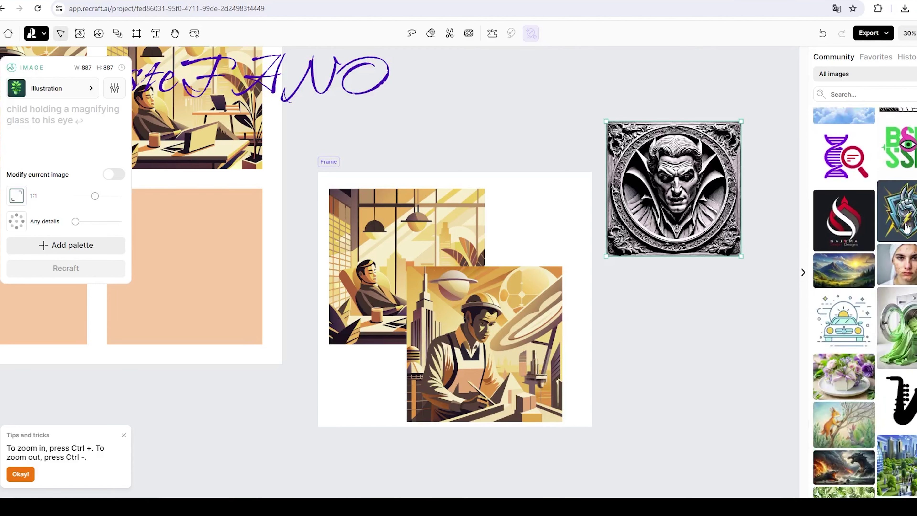